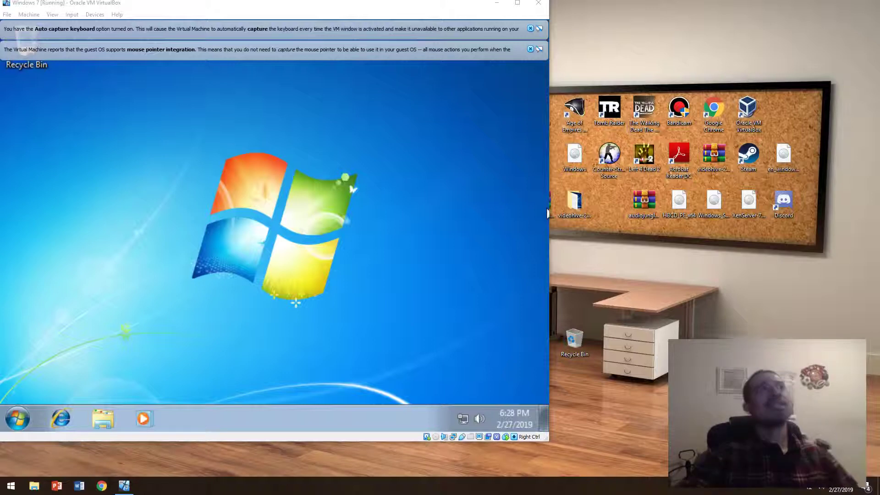
- Dismiss the mouse-integration and keyboard auto-capture notification bars on the VM window
left_click(530, 50)
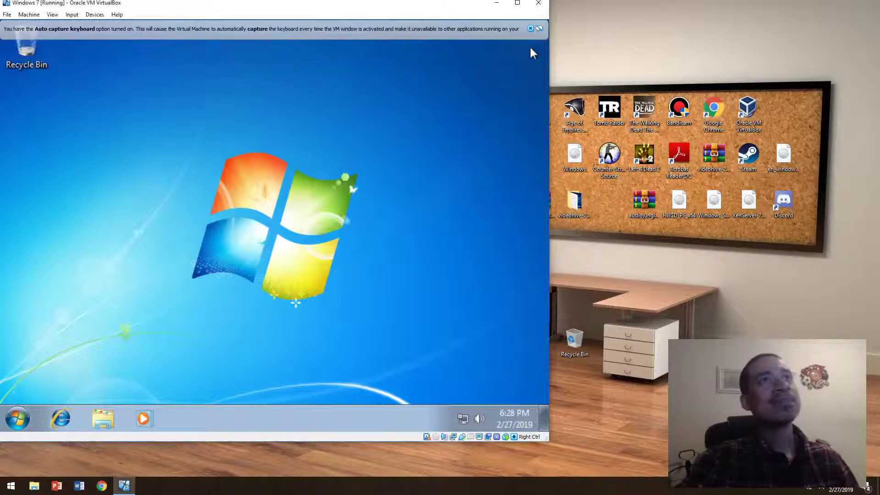
left_click(530, 28)
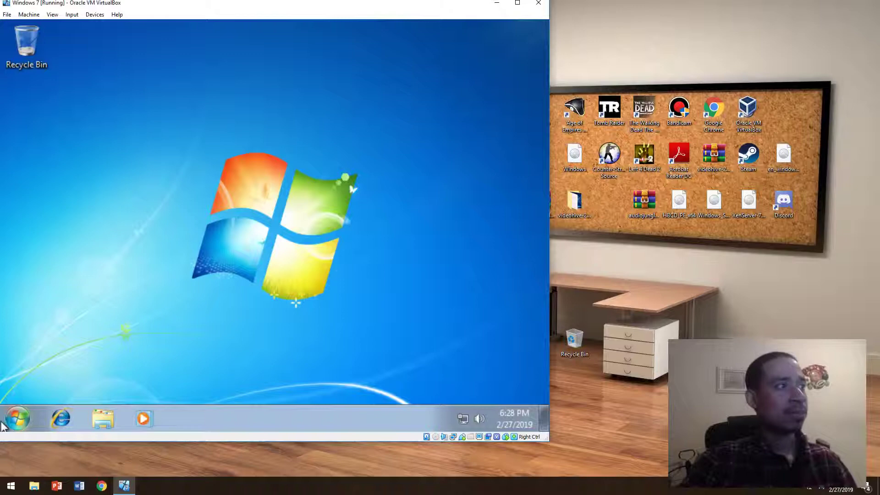
left_click(18, 419)
- Open Devices and Printers from the Windows 7 Start menu
left_click(409, 313)
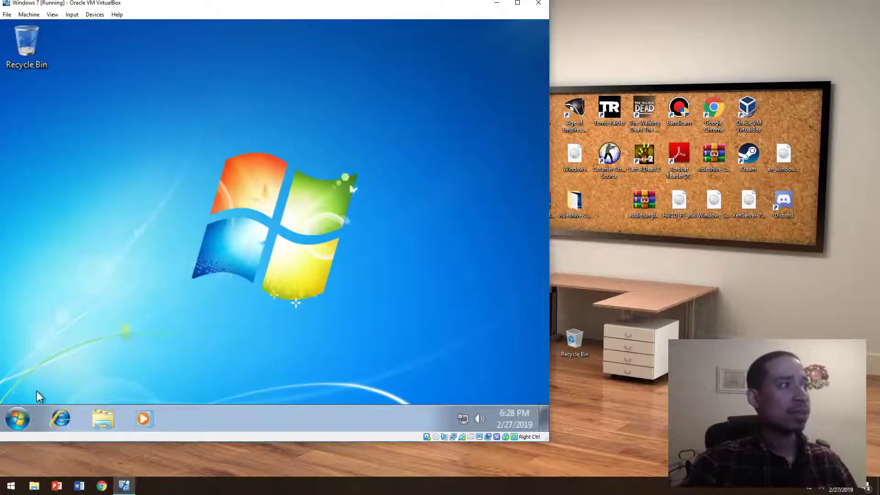
left_click(17, 418)
left_click(214, 293)
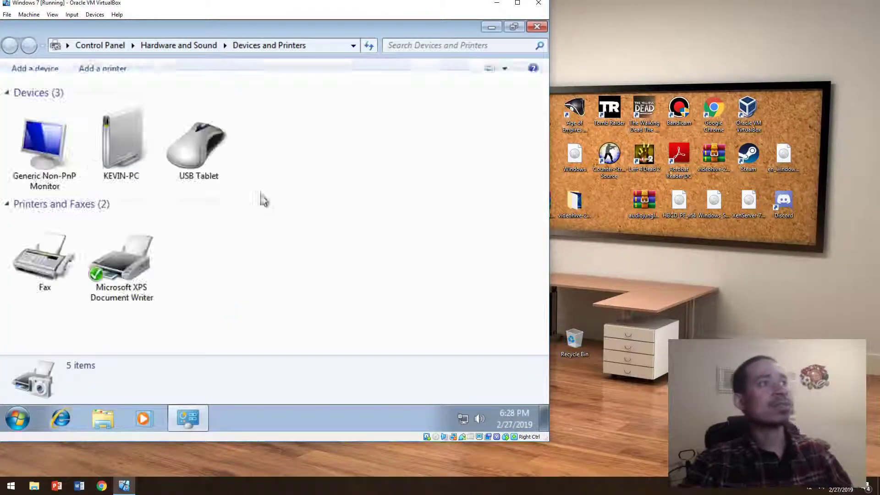
- Try adding a local printer on COM1, browse the Canon and HP drivers, then cancel
left_click(82, 69)
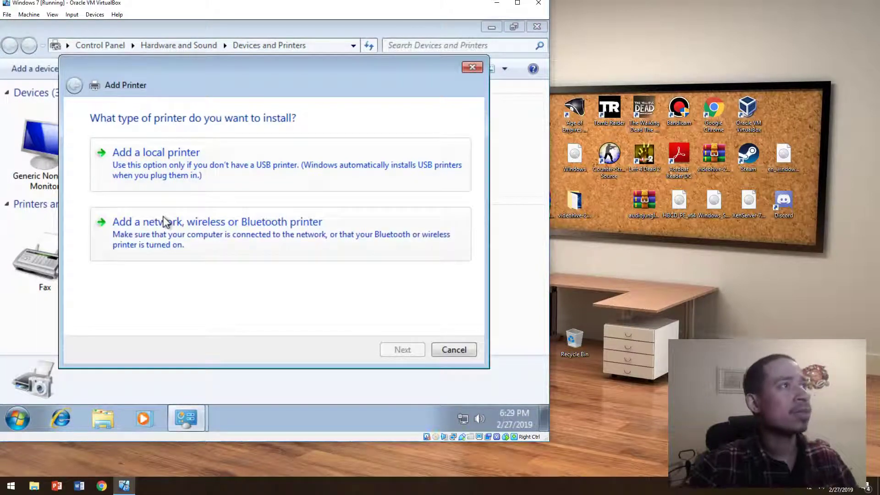
left_click(164, 179)
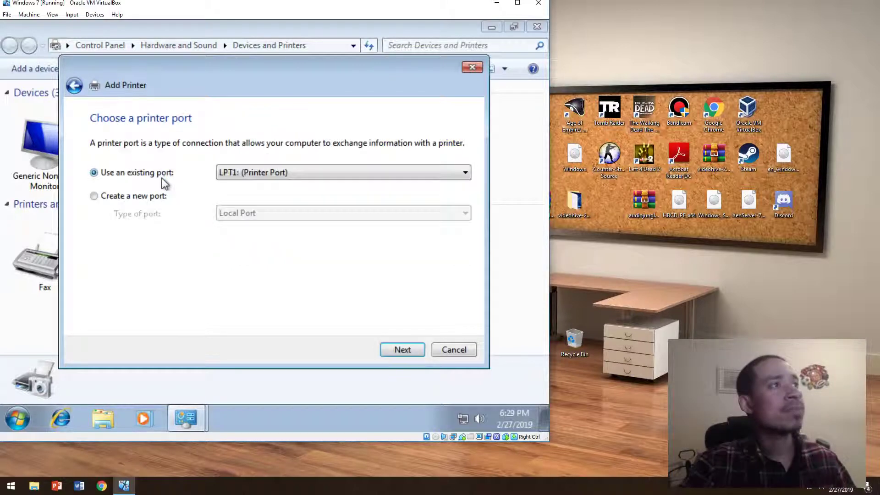
left_click(282, 177)
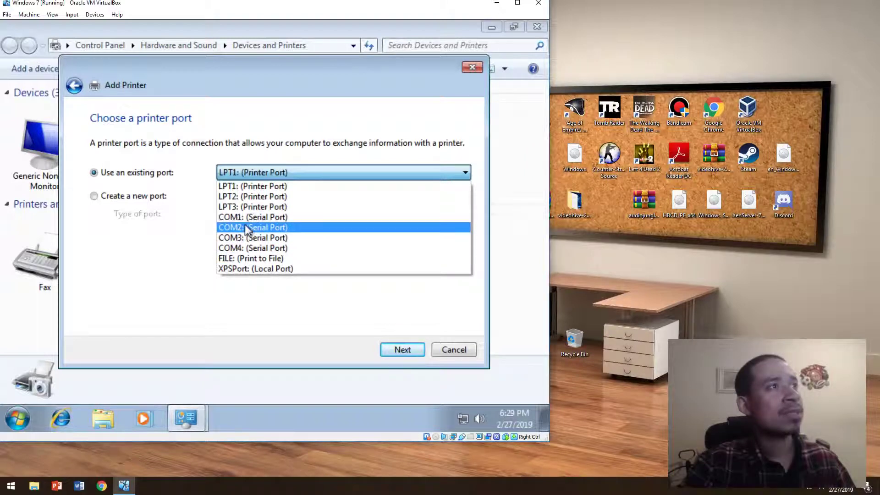
left_click(268, 220)
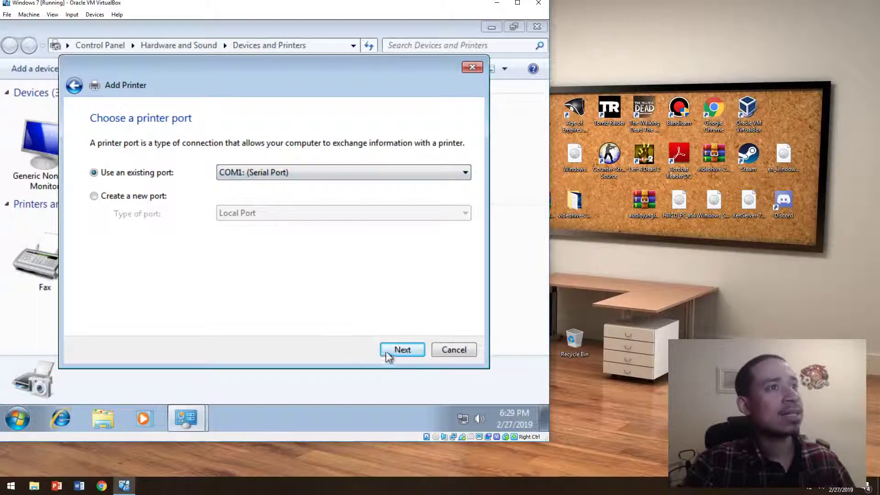
left_click(392, 352)
left_click(108, 244)
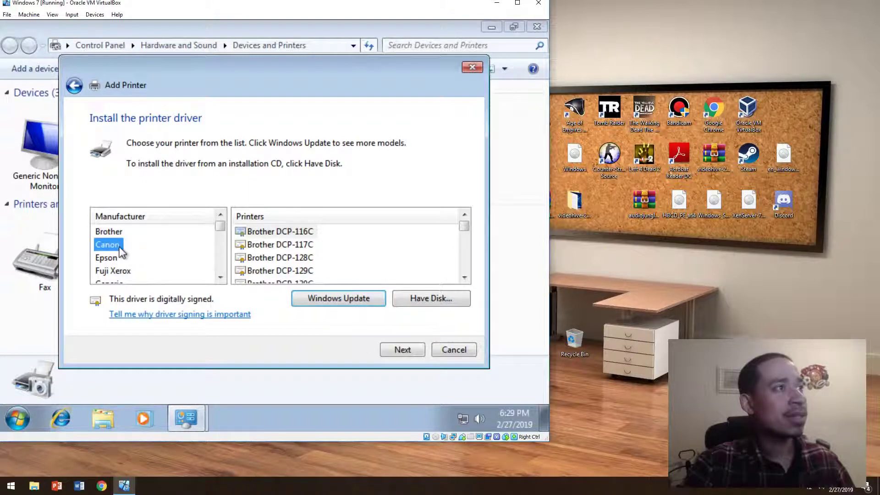
scroll(120, 258, "down", 1)
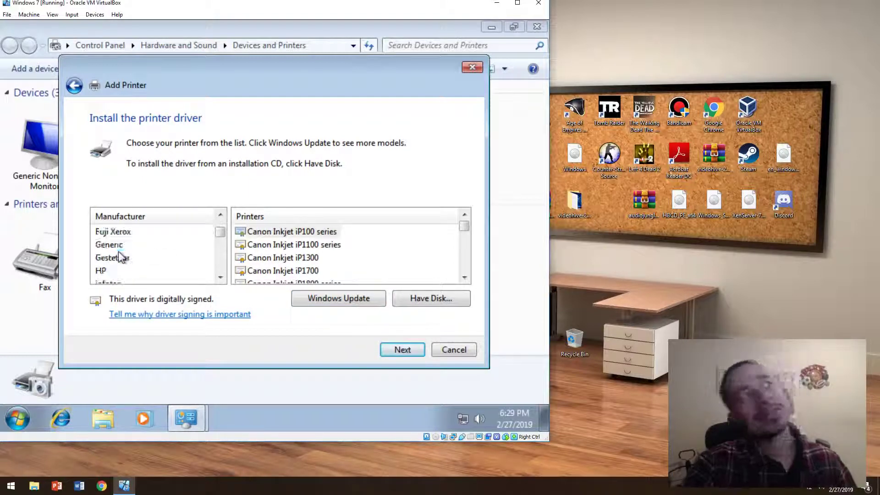
left_click(104, 271)
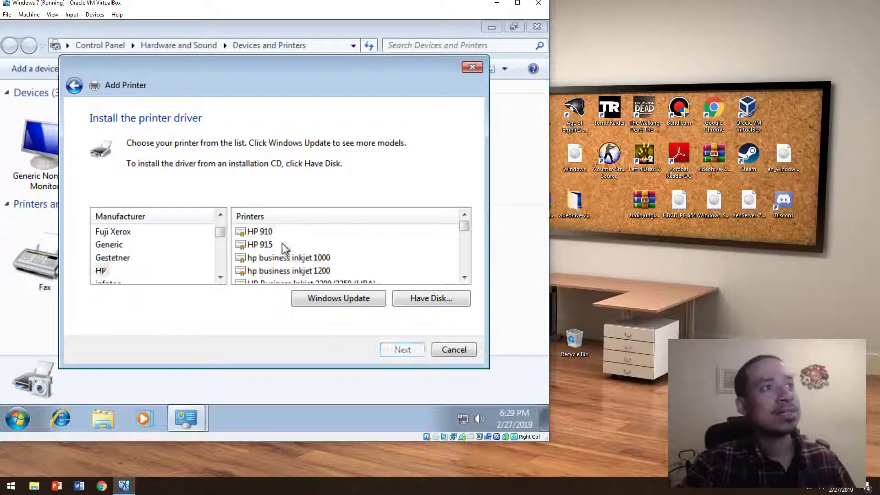
scroll(282, 243, "down", 5)
left_click(455, 349)
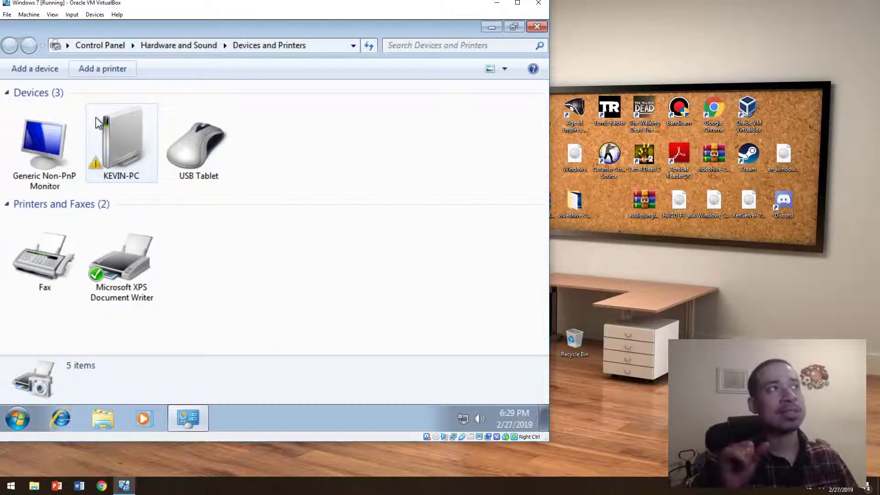
- Start adding a network, wireless or Bluetooth printer and rerun the network printer search
left_click(116, 59)
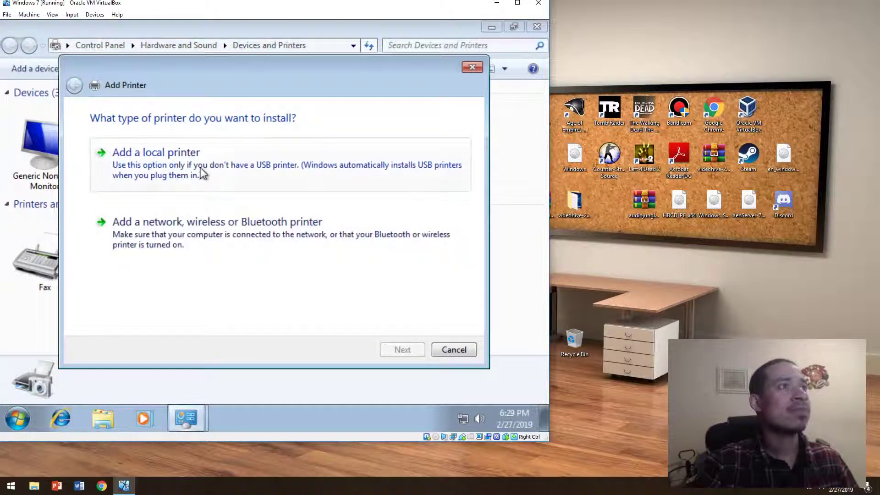
left_click(166, 221)
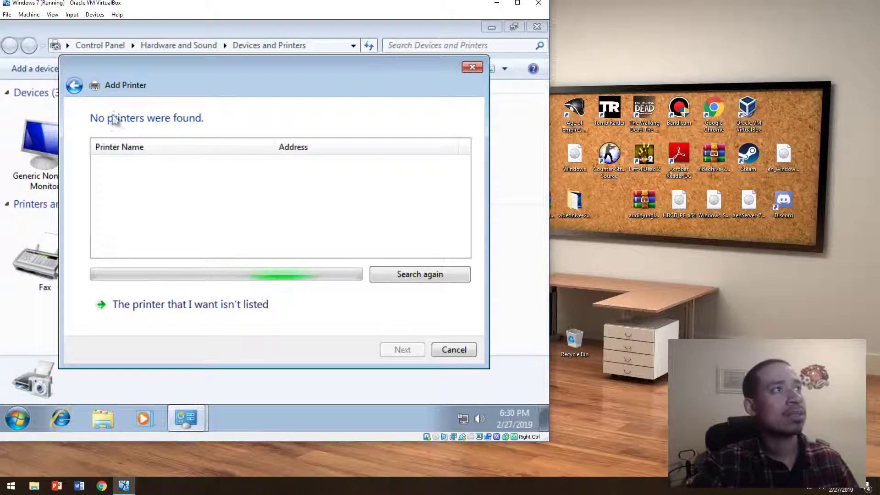
left_click(75, 86)
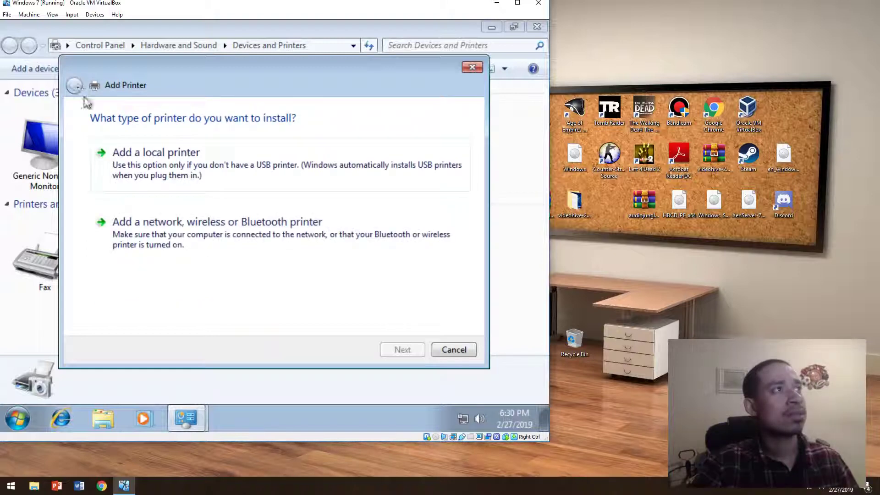
left_click(186, 224)
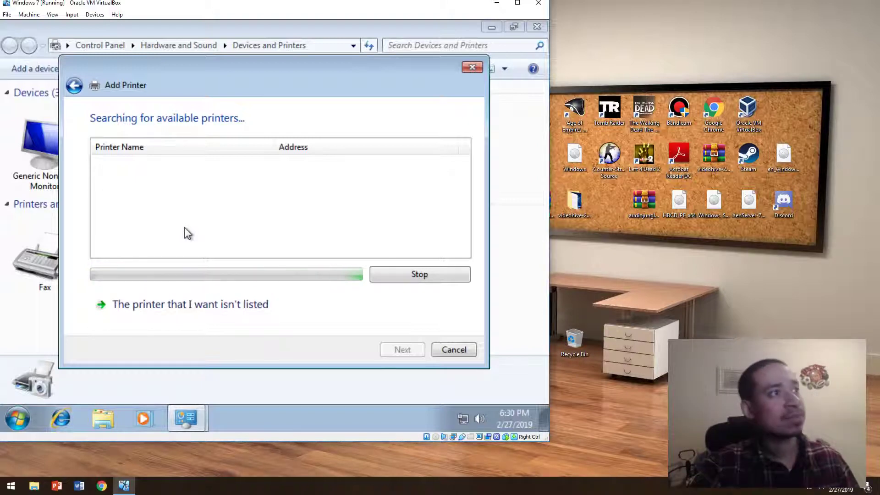
left_click(75, 87)
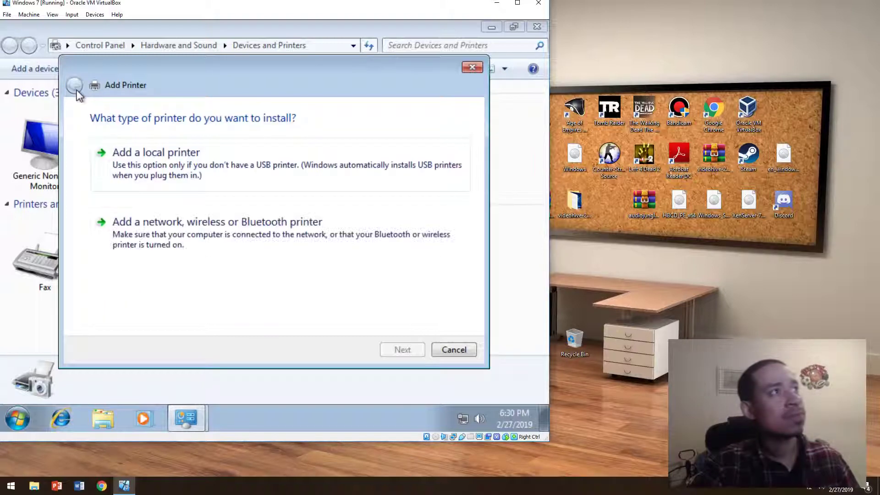
left_click(169, 251)
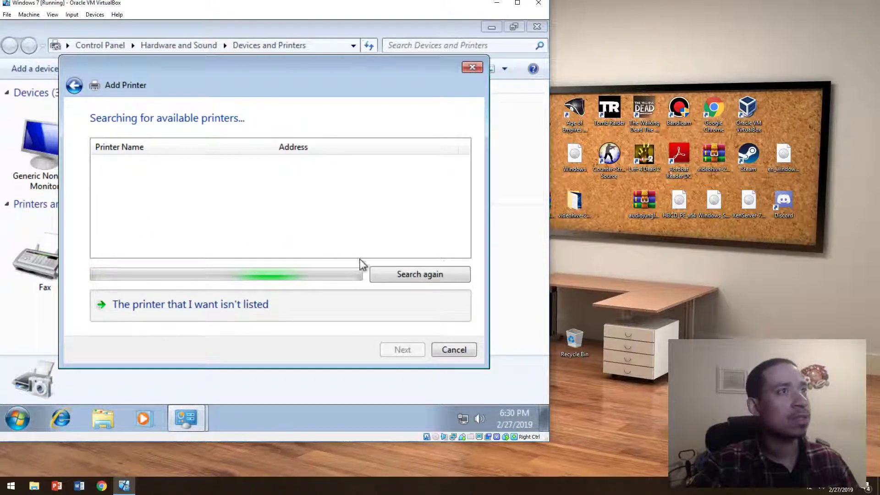
- Choose 'The printer that I want isn't listed', then go back and search for printers again
left_click(394, 296)
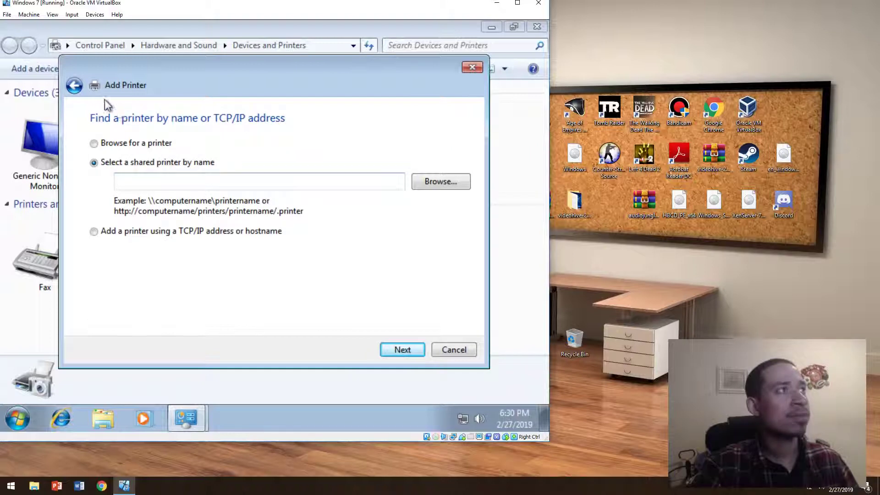
left_click(74, 86)
left_click(378, 271)
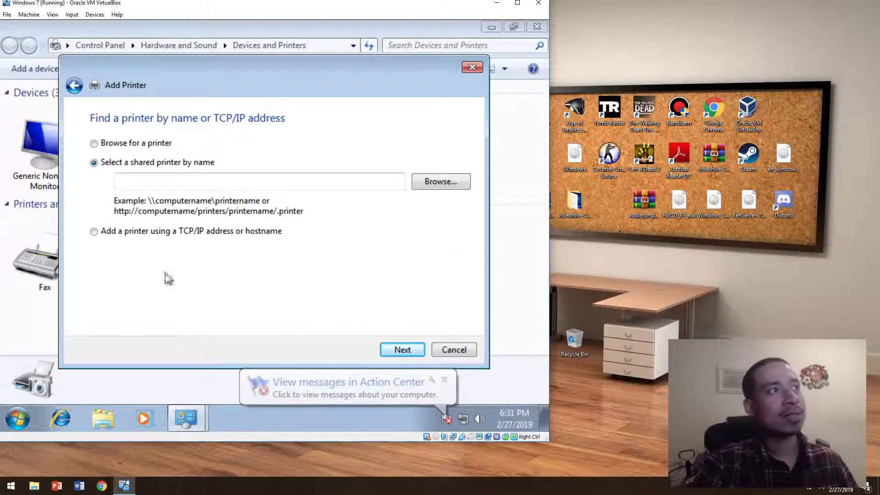
left_click(26, 415)
- Run ipconfig in Command Prompt (IPv4 10.0.2.15), then choose adding a printer by TCP/IP address
type("cmd")
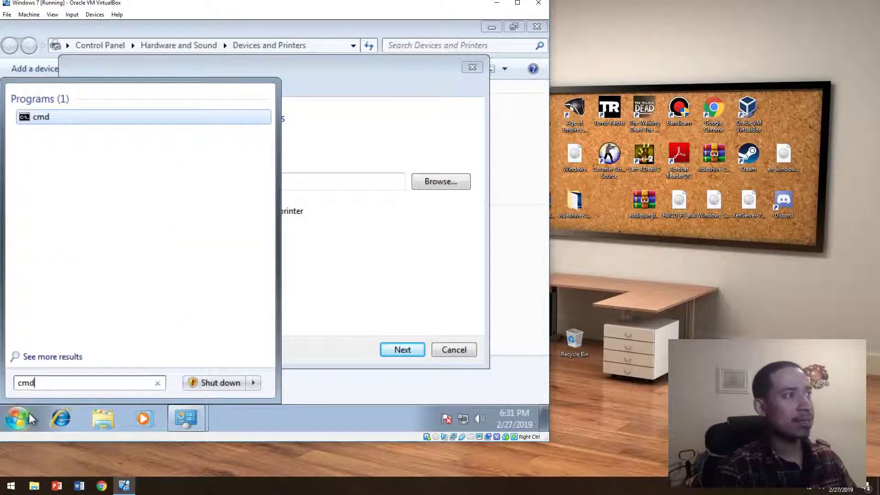
key("Return")
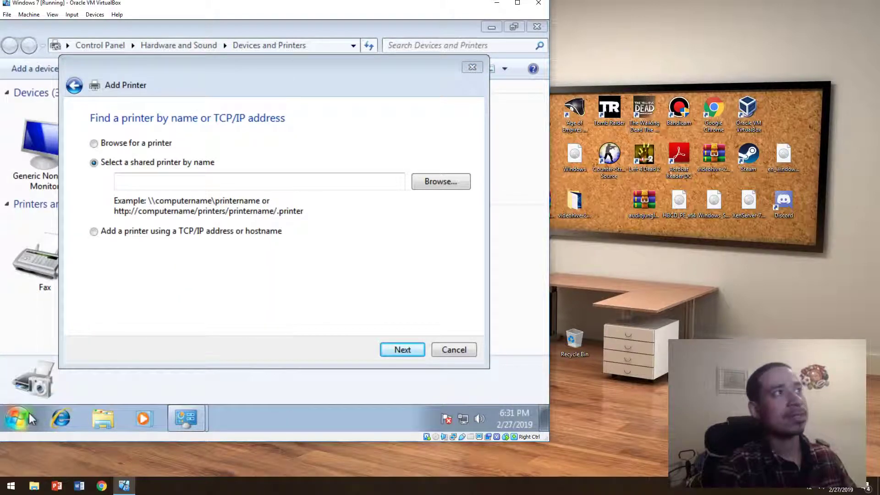
type("ipc")
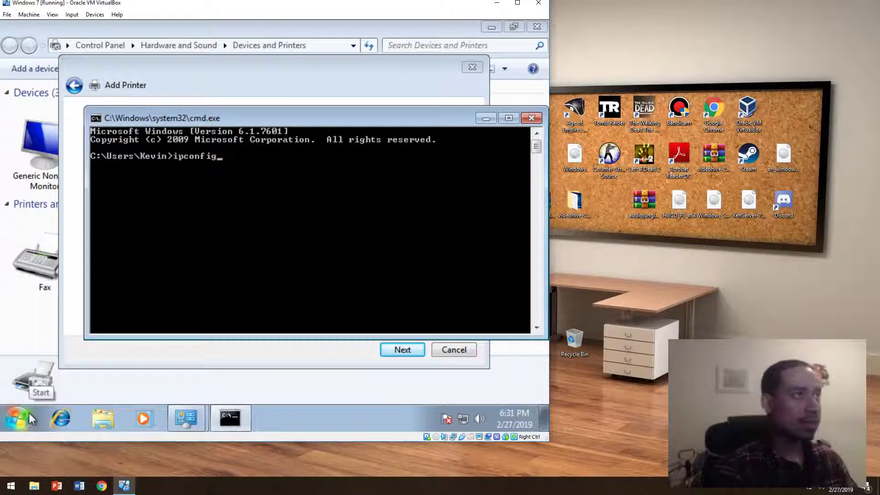
type("onfig")
key("Return")
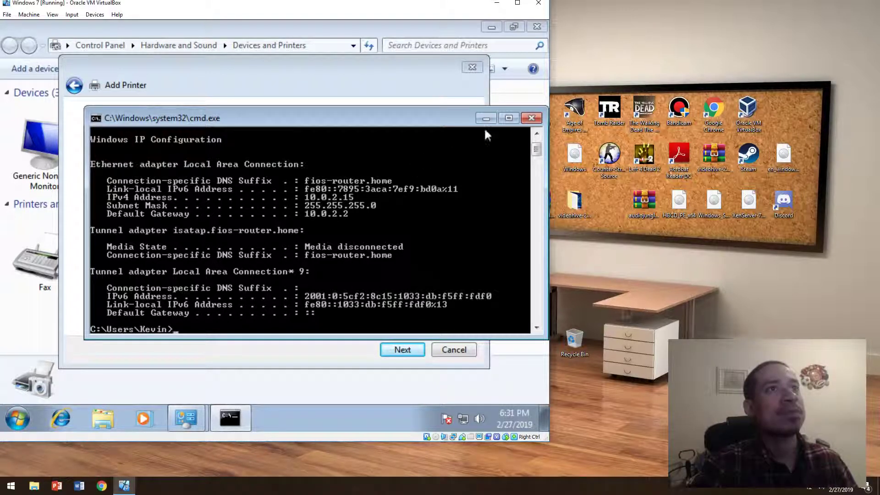
left_click(531, 118)
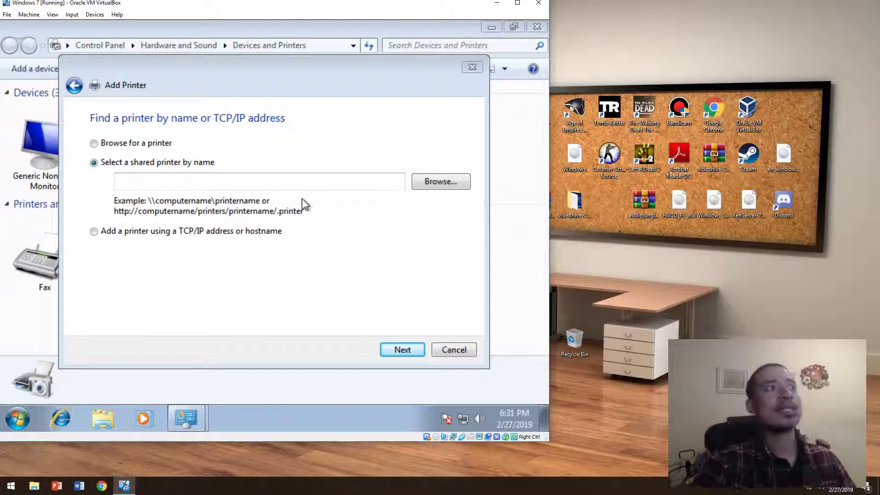
left_click(237, 230)
- Reach the hostname or IP address page and submit the printer address 192.168.1.223
left_click(385, 350)
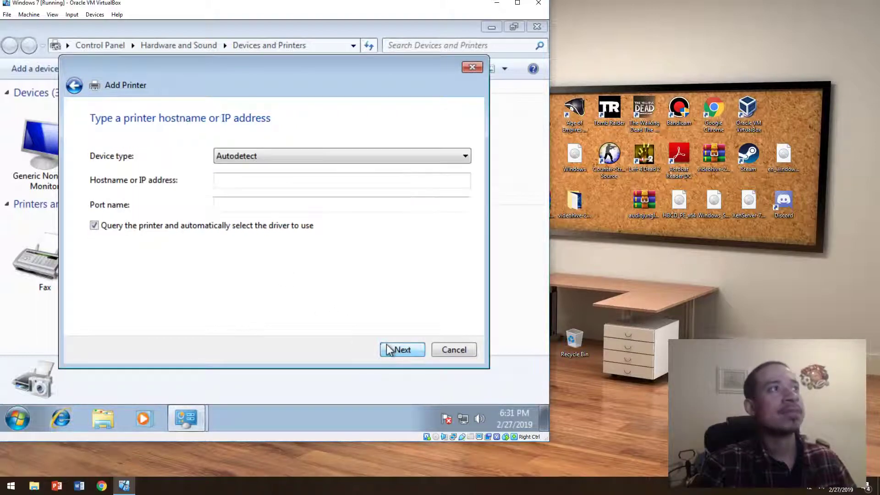
left_click(73, 86)
left_click(74, 86)
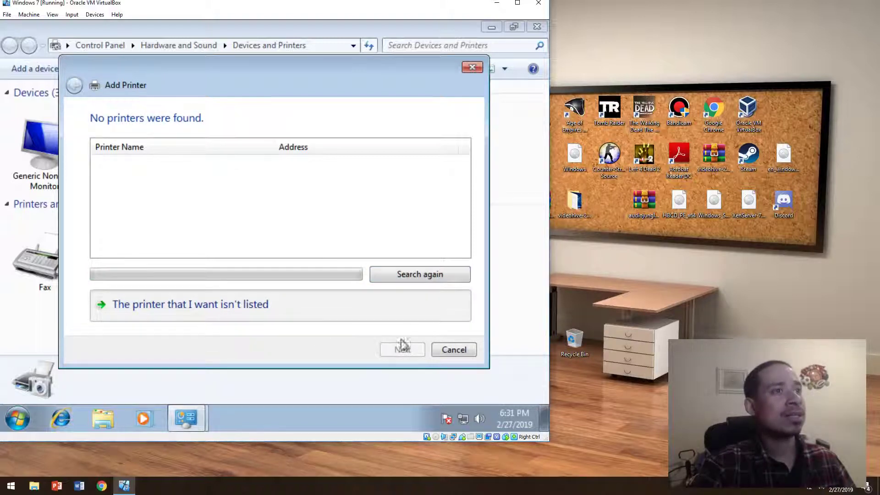
left_click(199, 303)
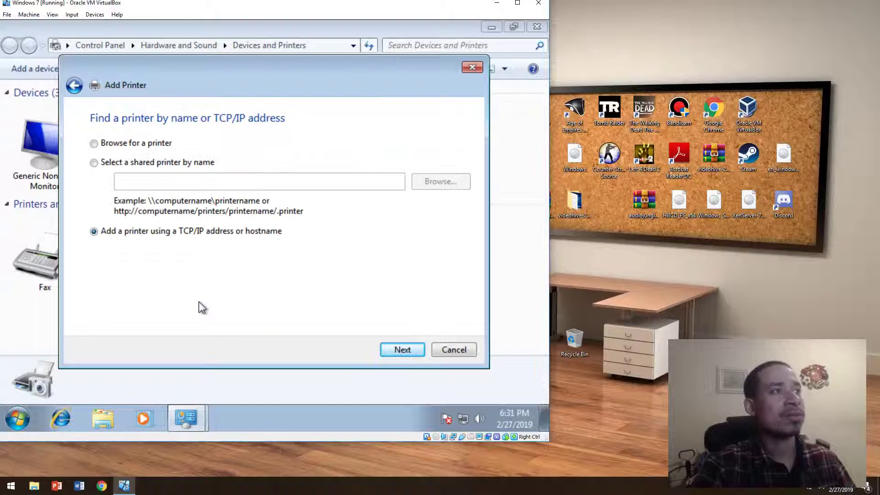
left_click(388, 350)
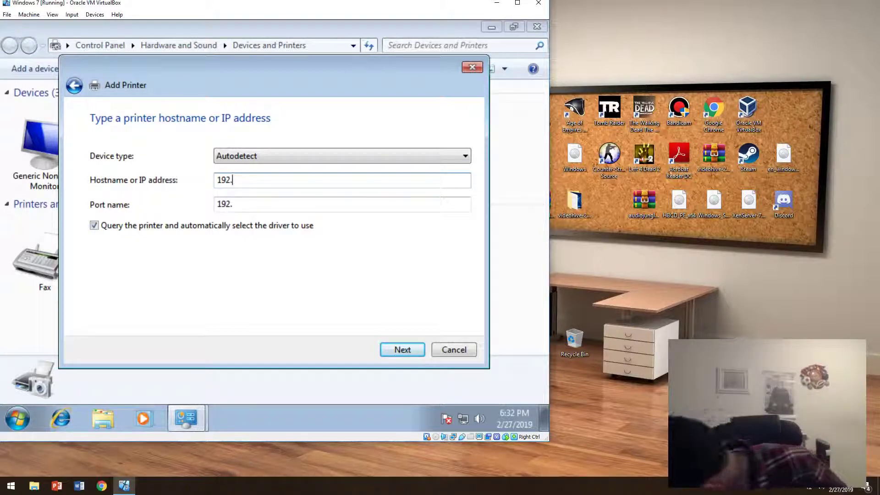
type("168")
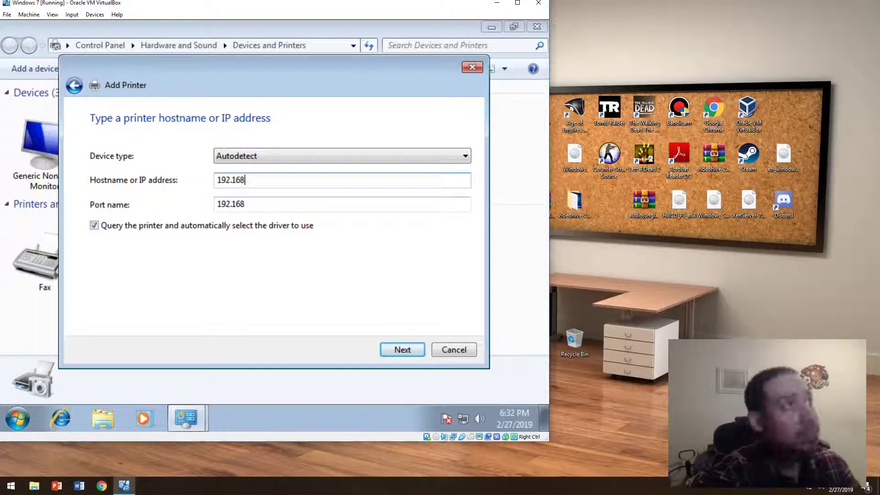
type(".1")
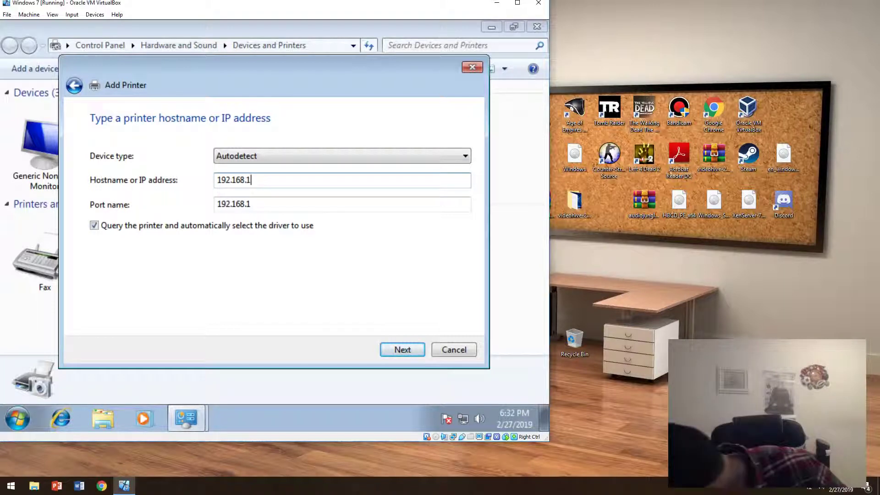
type(".2243")
key("Return")
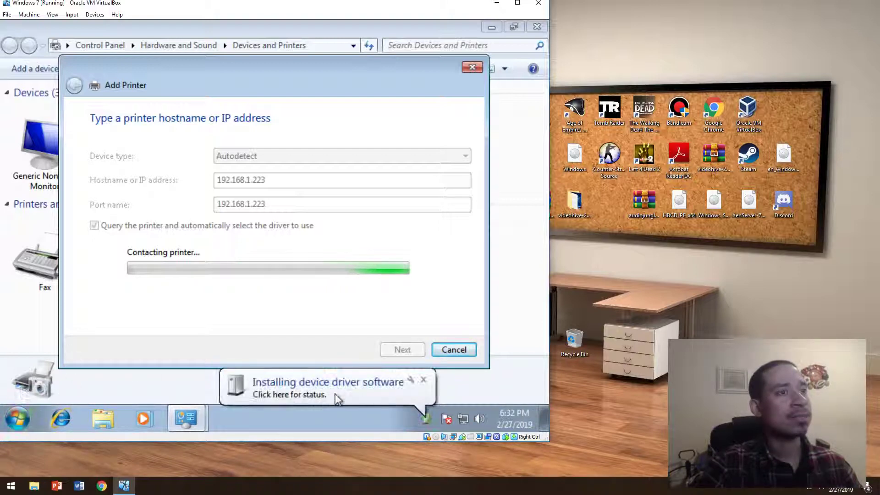
- Open the WSD Print Device driver installation status and move that dialog aside
left_click(425, 418)
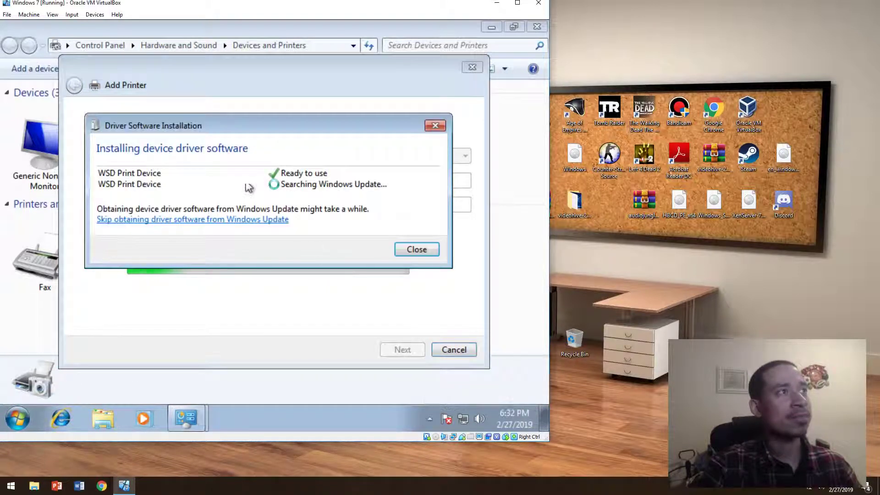
left_click_drag(228, 132, 213, 74)
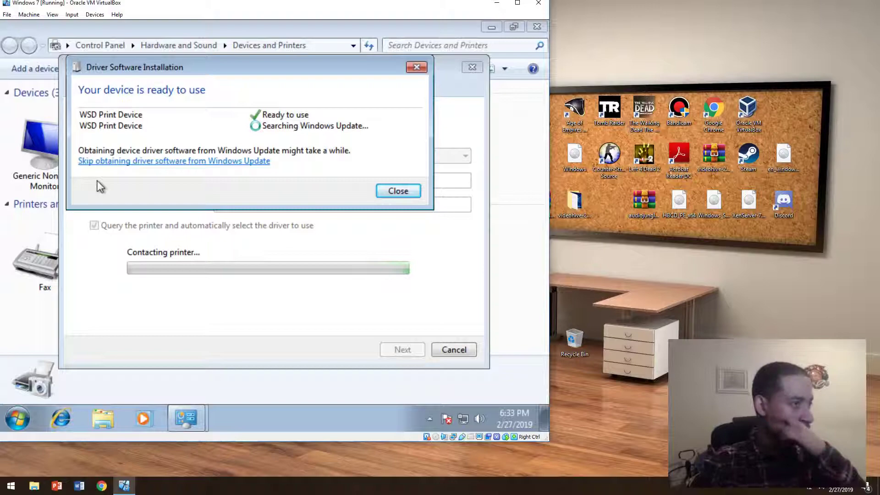
- On the Windows 10 host, open Printers & scanners via 'devices', try adding a TCP/IP printer, then cancel
left_click(11, 486)
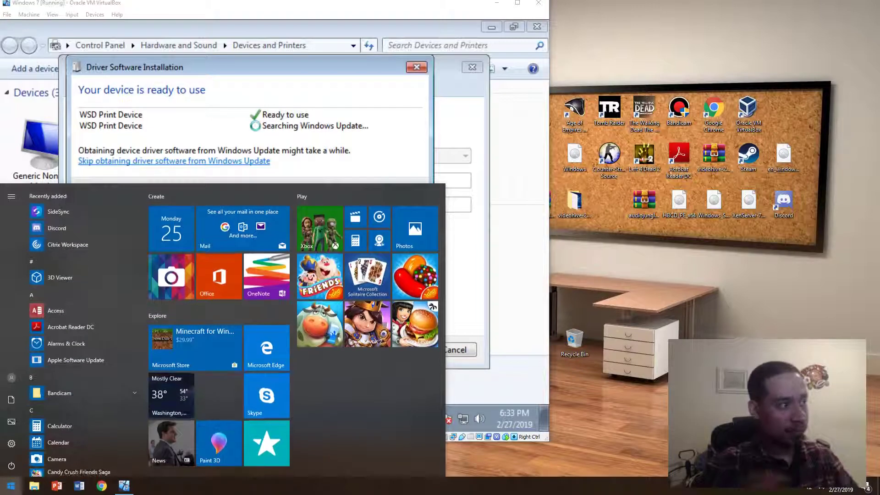
type("d")
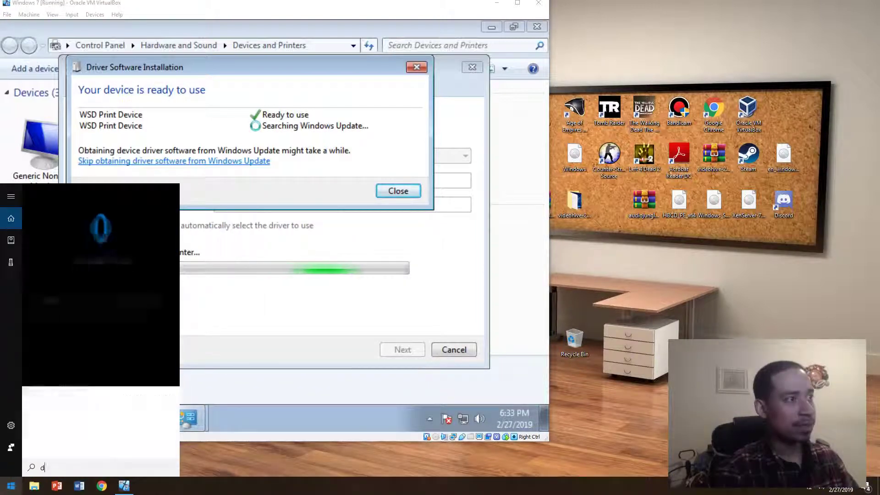
type("evices")
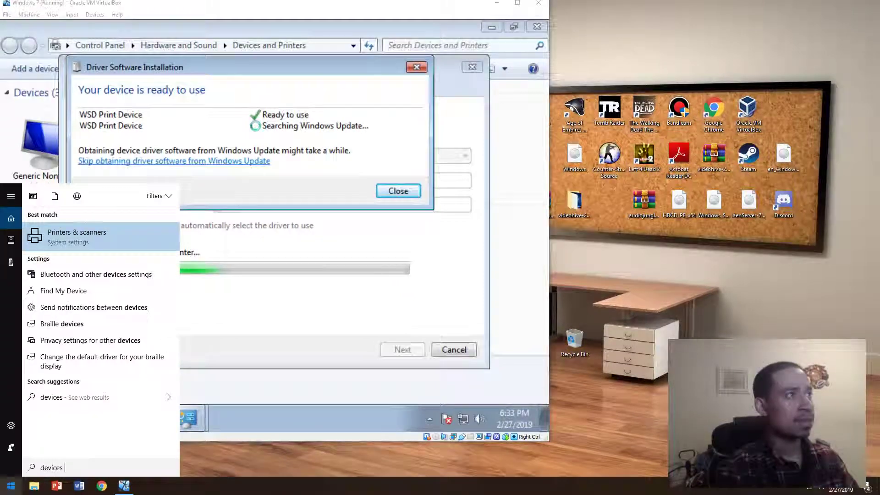
key("Return")
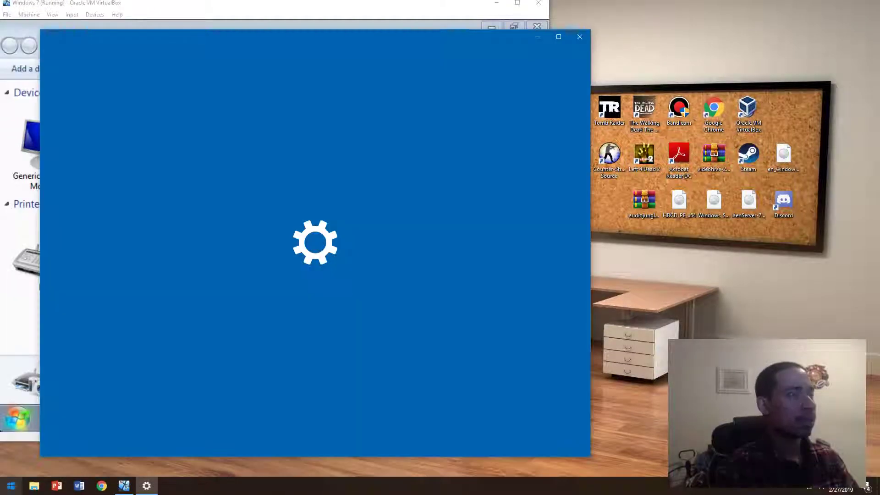
key("Return")
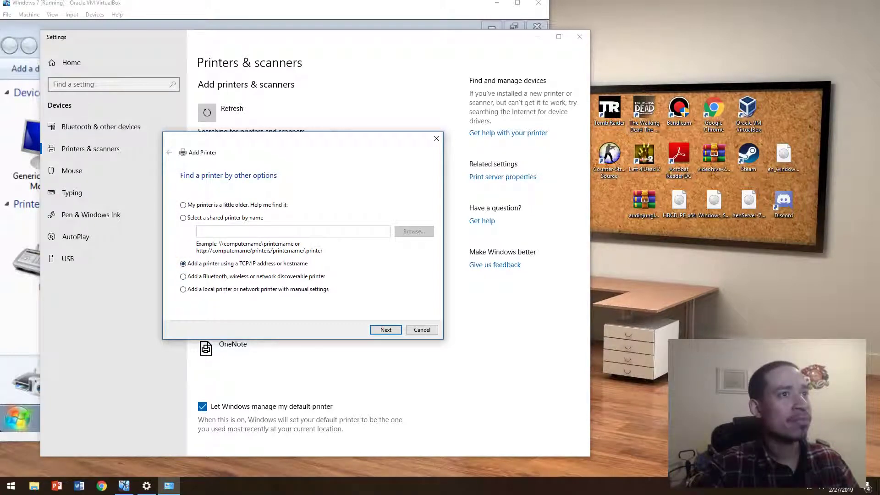
key("Return")
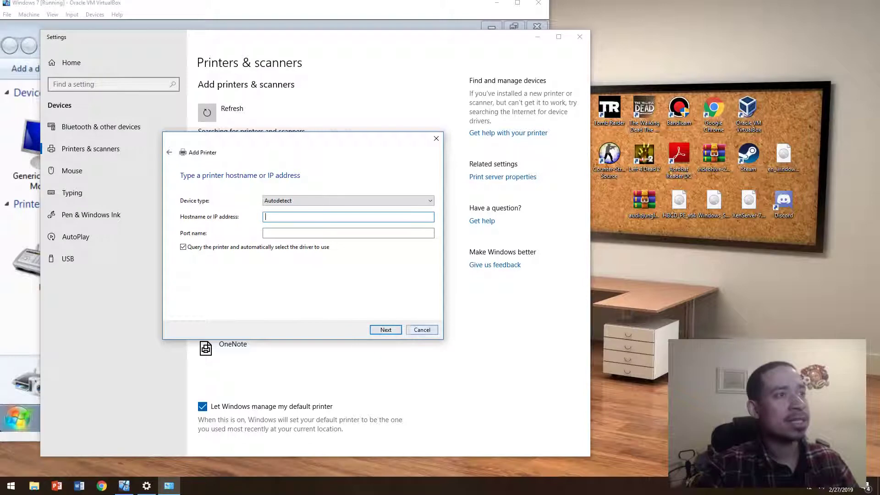
key("Escape")
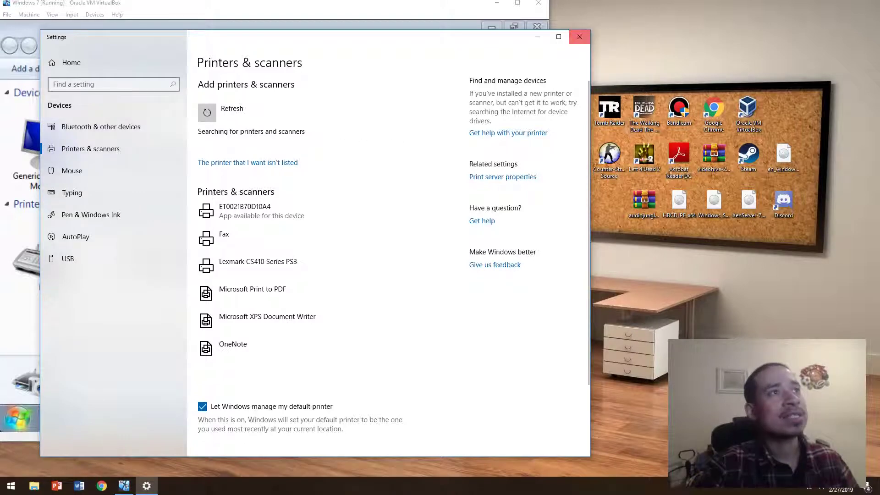
- Close Settings and try Start search 'con' and the Win+X quick-link menu
left_click(580, 37)
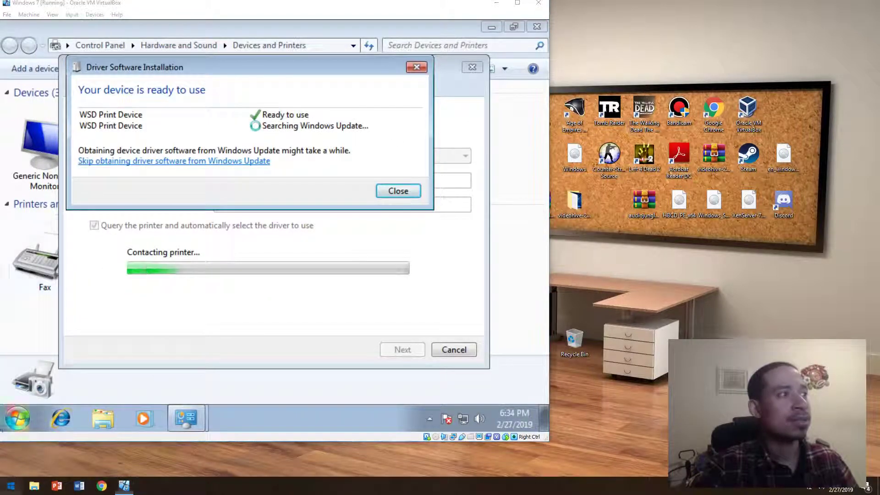
key("super")
type("contr")
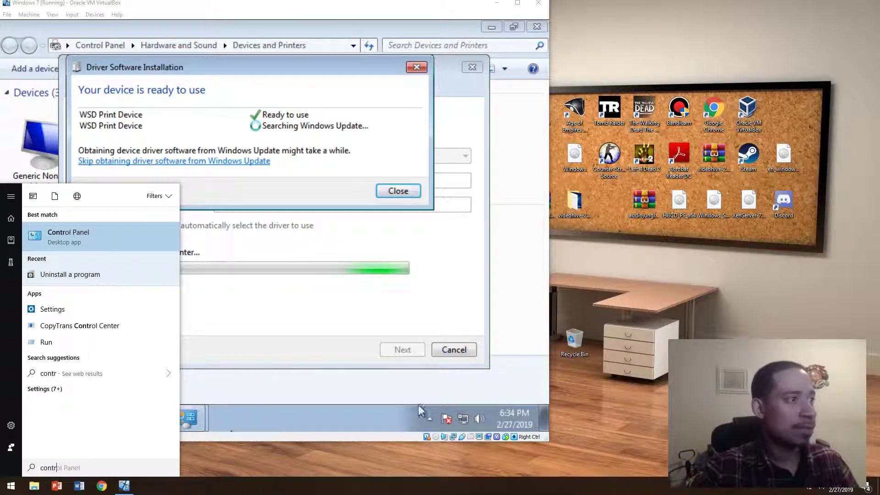
left_click(542, 390)
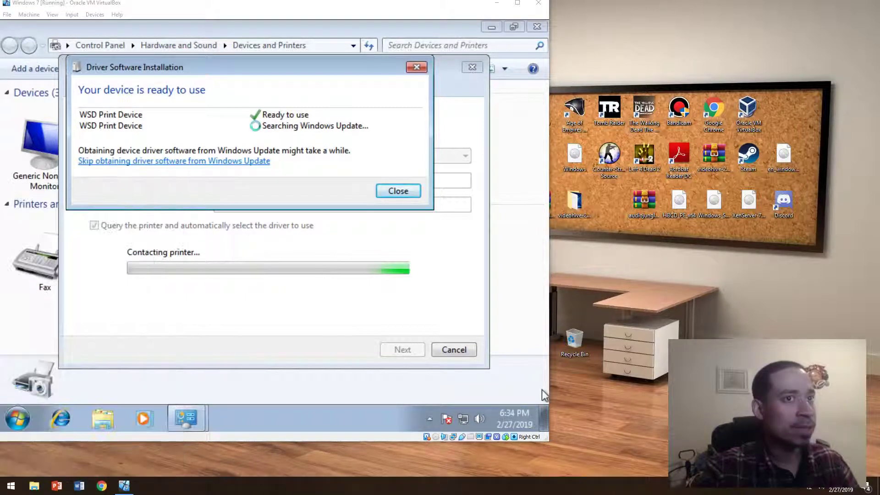
right_click(11, 486)
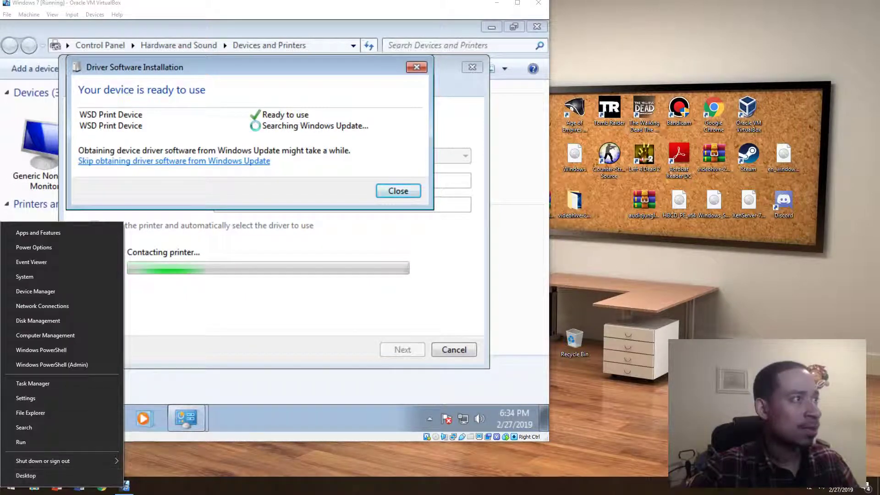
key("Escape")
right_click(11, 486)
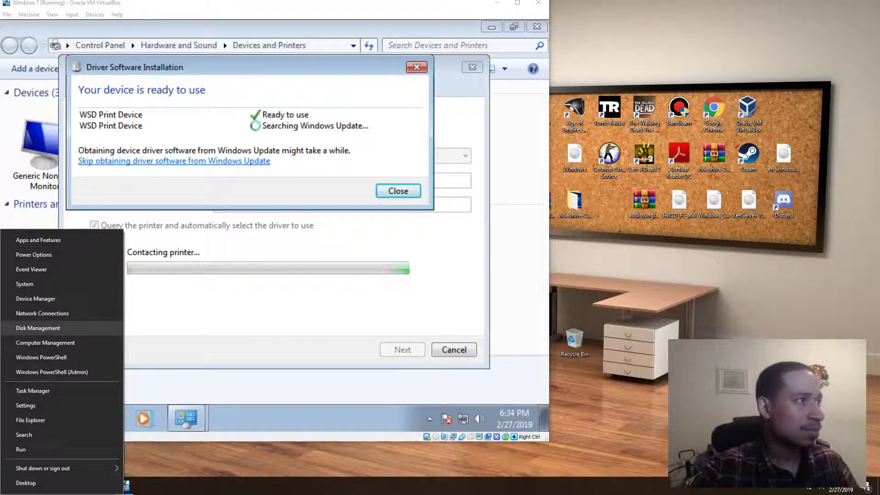
key("Down")
key("Down")
key("Down")
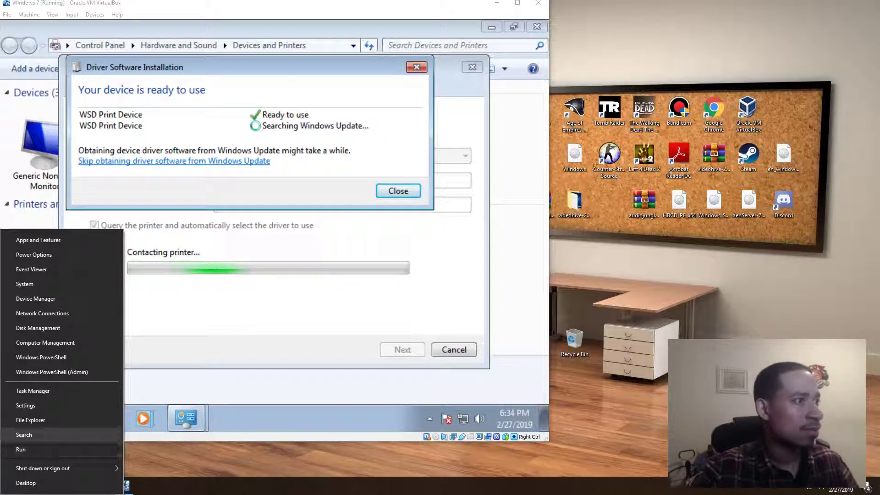
- Open Windows Settings and search for 'control pan'
left_click(38, 409)
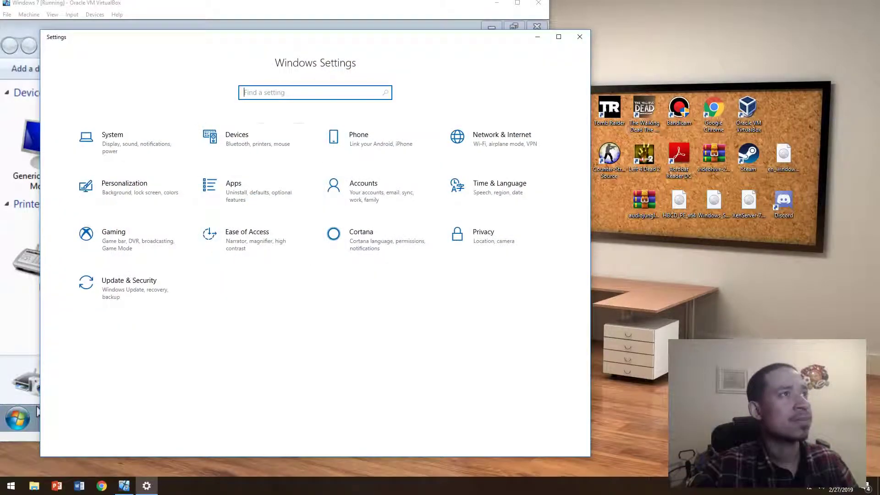
type("de")
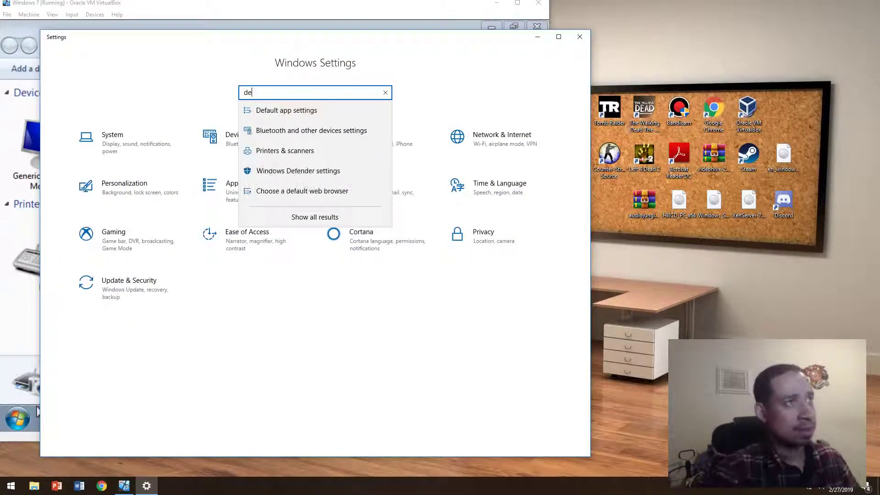
type("vice ma")
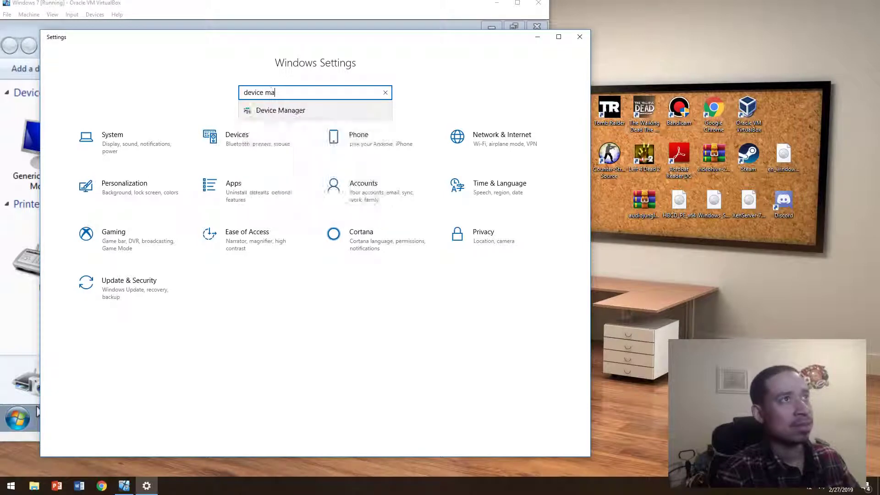
key("BackSpace")
key("BackSpace")
key("BackSpace")
key("BackSpace")
key("BackSpace")
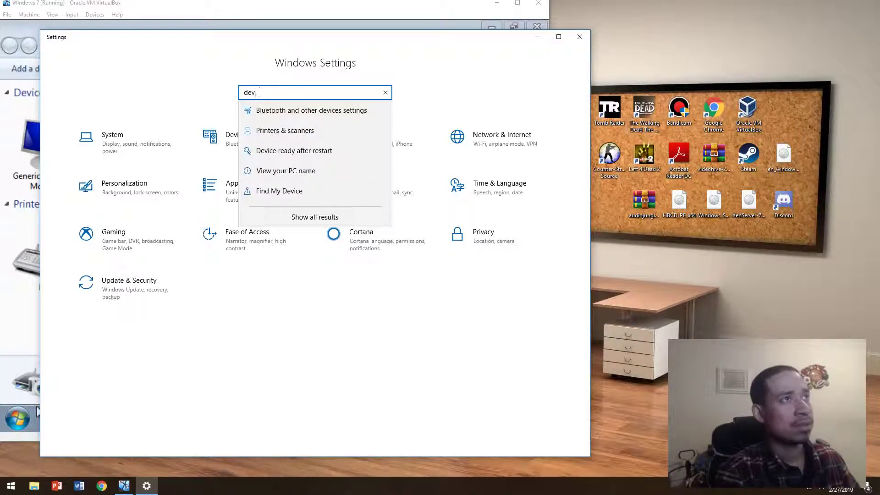
type("control")
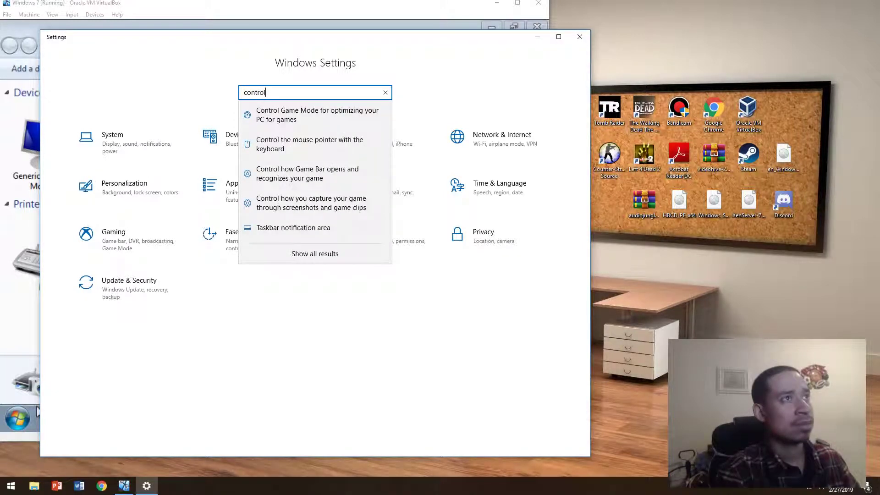
type(" pan")
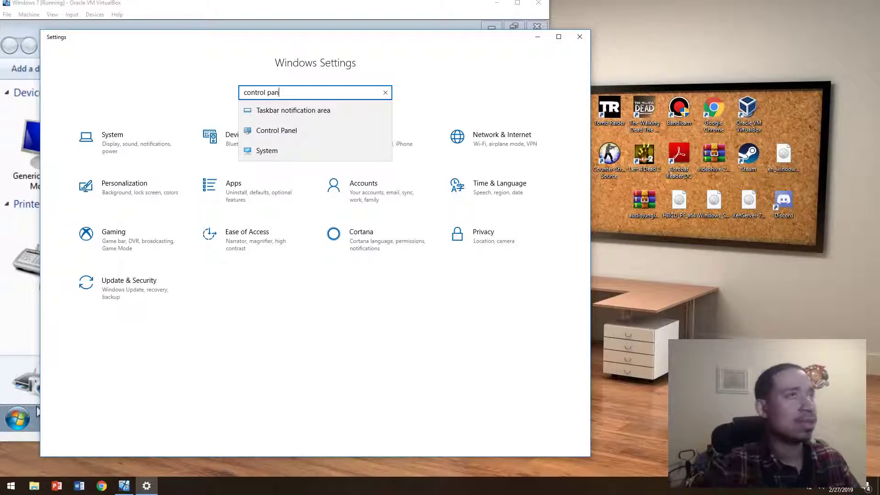
- Open Control Panel, close Settings, and go to View devices and printers
left_click(277, 130)
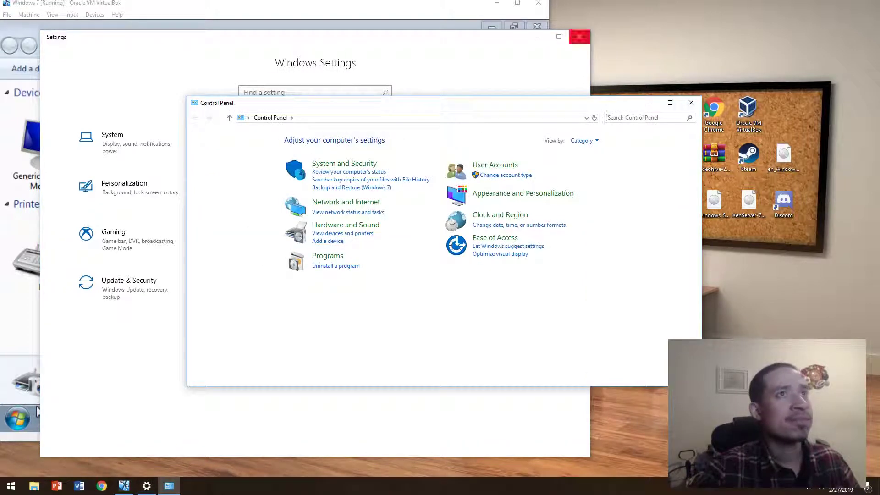
left_click(580, 36)
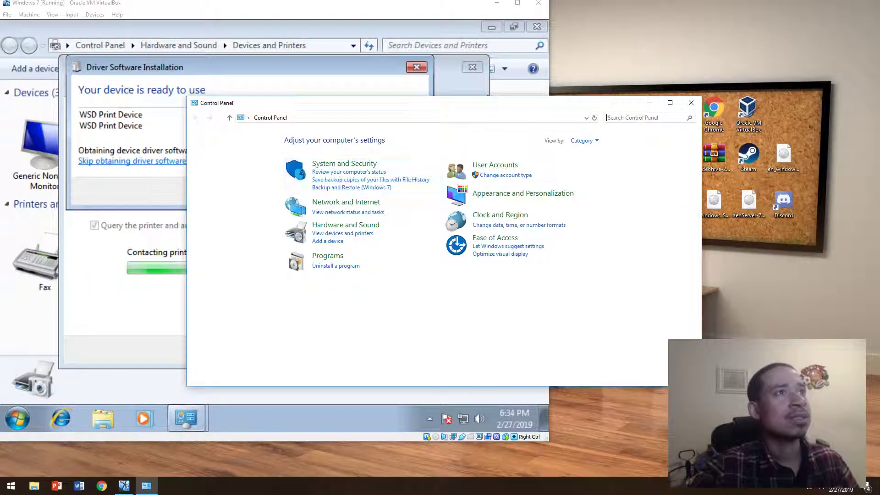
left_click_drag(413, 102, 313, 91)
left_click(243, 222)
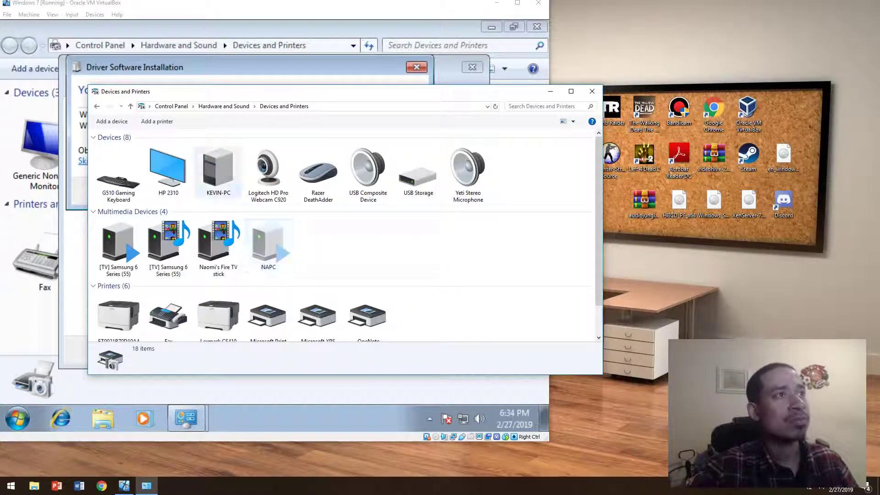
- Compare details of the Lexmark CS410 Series PS3 and ET0021B70D10A4 printers
left_click(218, 307)
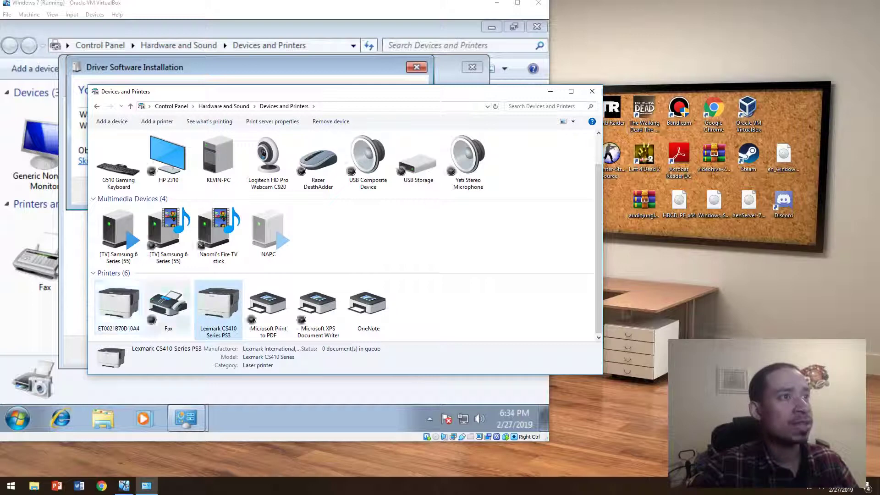
left_click(118, 307)
left_click(218, 308)
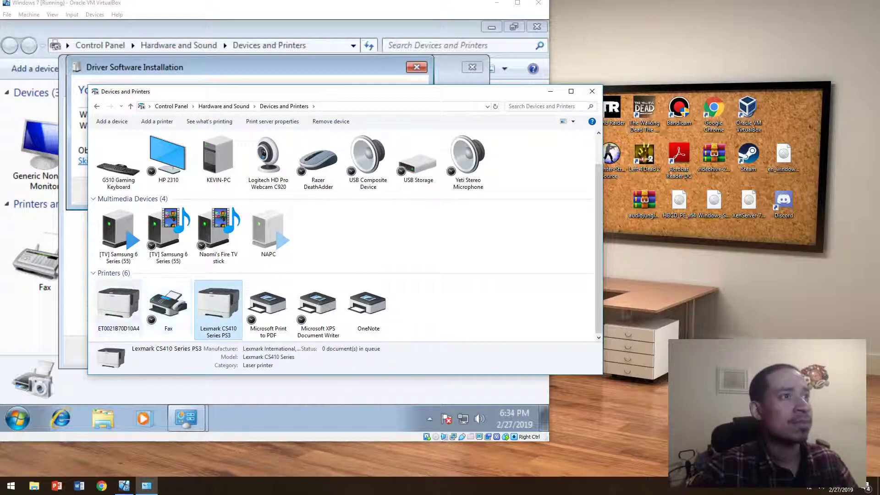
left_click(118, 307)
left_click(218, 307)
left_click(118, 306)
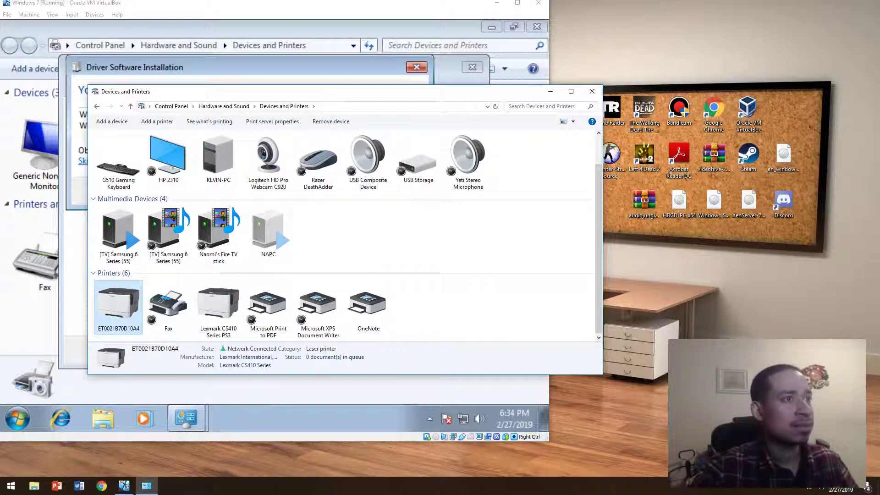
left_click(218, 307)
left_click(118, 306)
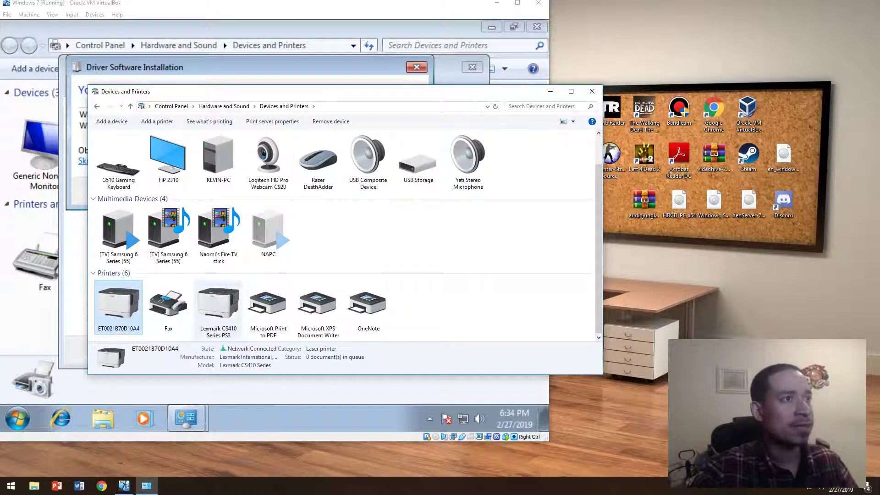
left_click(218, 307)
- Make the Lexmark CS410 Series PS3 the default printer and accept the Printers warning
right_click(219, 312)
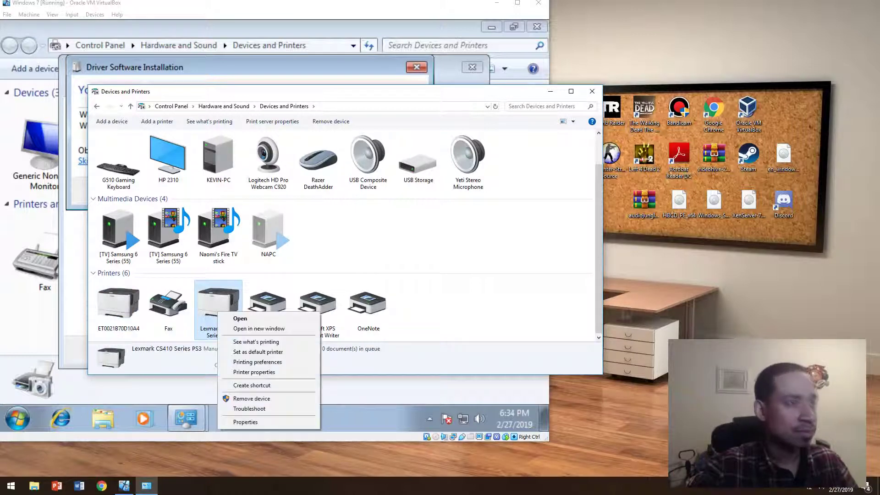
left_click(245, 225)
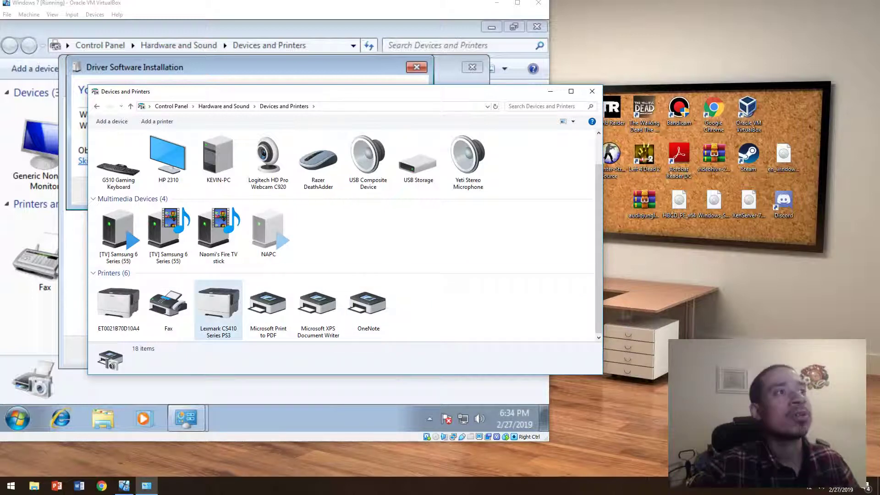
right_click(214, 296)
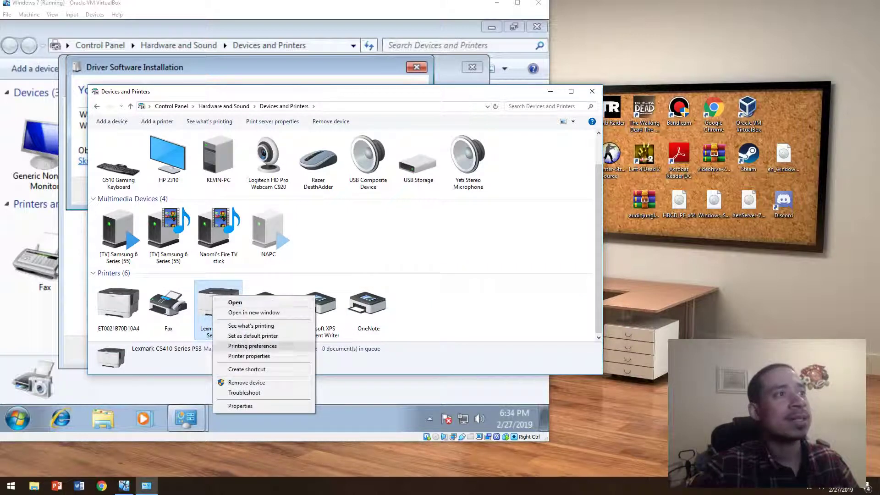
left_click(253, 336)
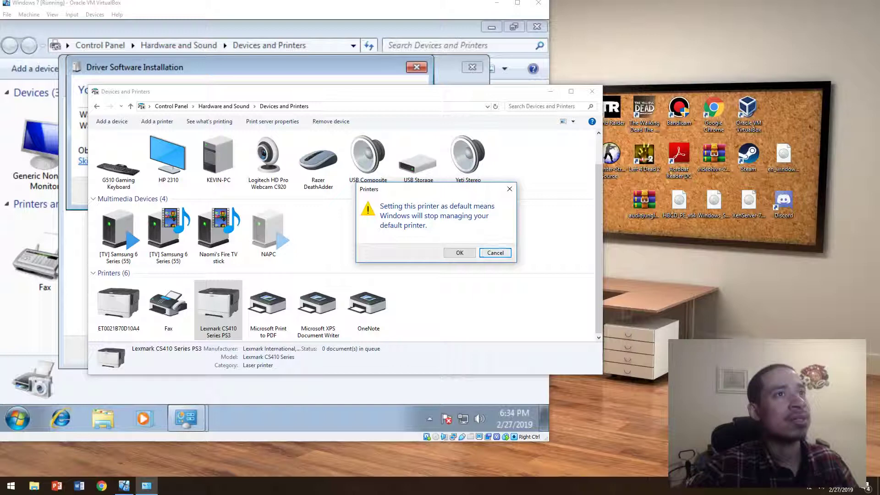
left_click(459, 252)
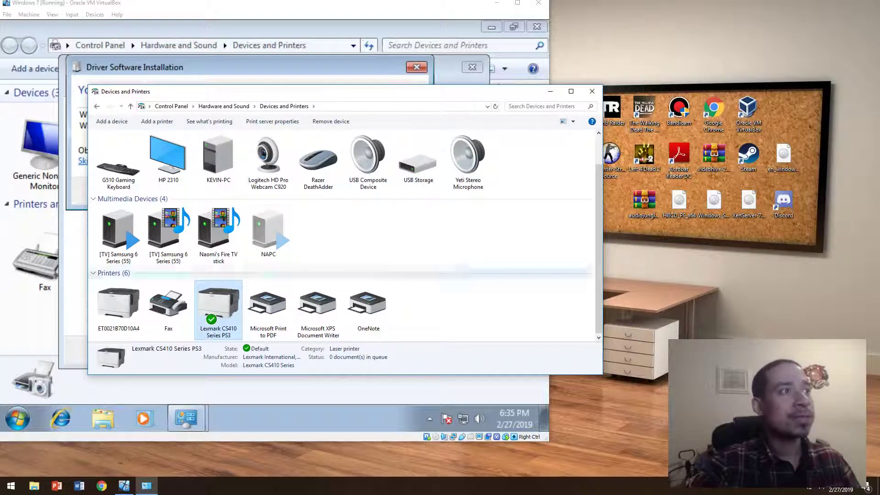
- Remove the Lexmark CS410 Series PS3 printer from Devices and Printers
left_click_drag(432, 97, 409, 106)
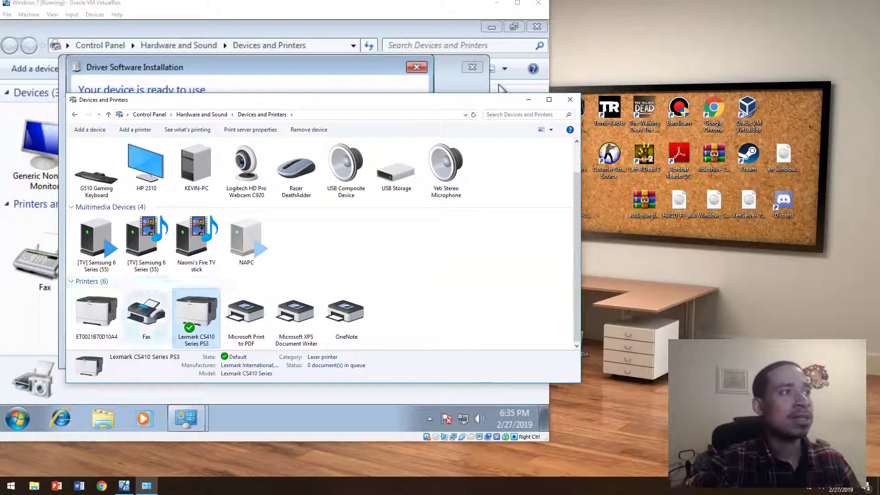
right_click(203, 316)
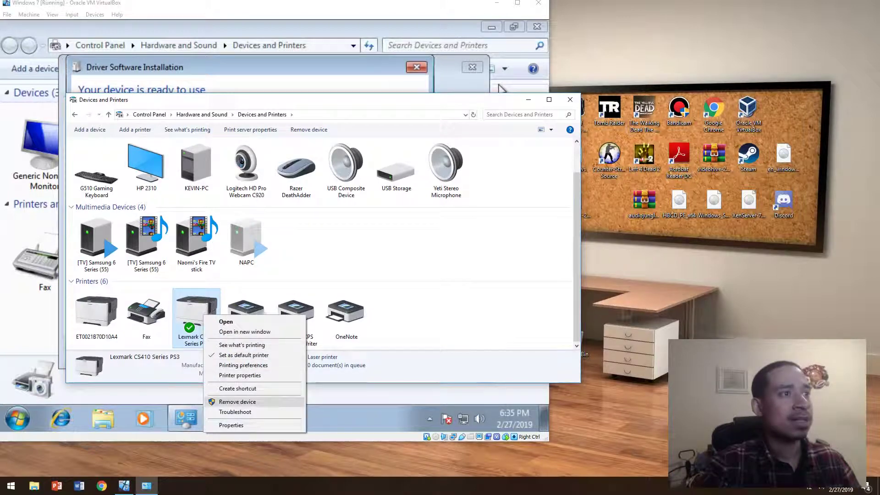
left_click(237, 402)
key("Escape")
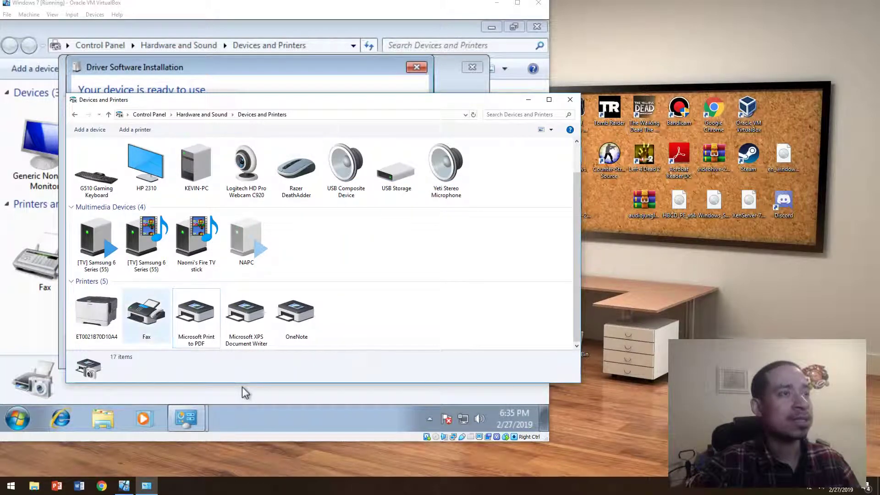
- Remove the ET0021B70D10A4 printer and start the Add a device wizard
key("Left")
key("shift+F10")
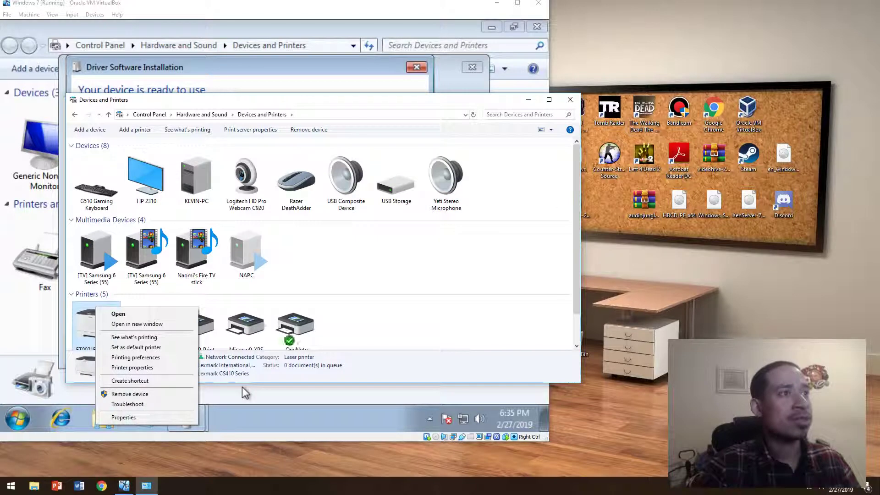
key("Up")
key("Up")
key("Up")
key("Up")
key("Up")
key("Up")
key("Up")
key("Up")
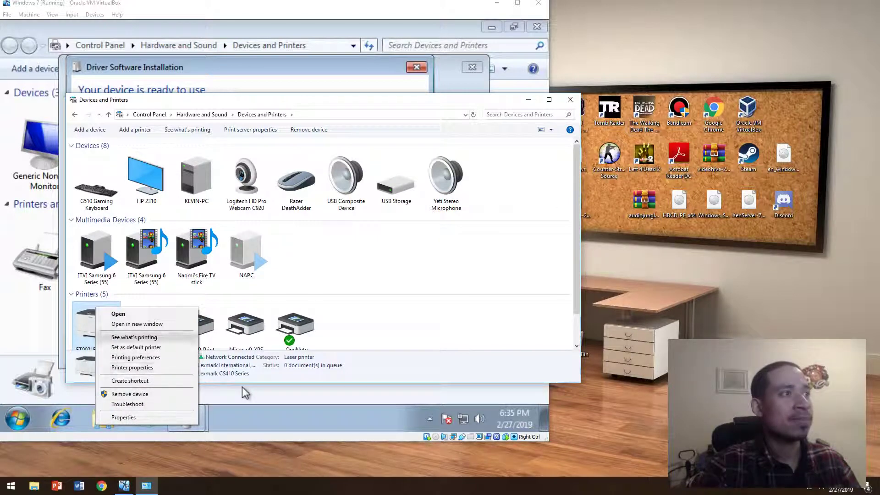
key("Down")
key("Down")
key("Down")
key("Down")
key("Down")
key("Down")
key("Up")
key("Return")
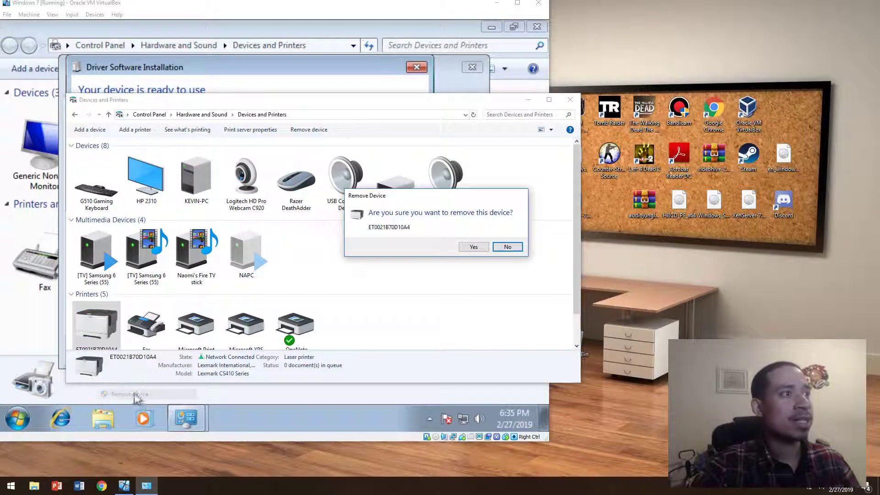
key("Return")
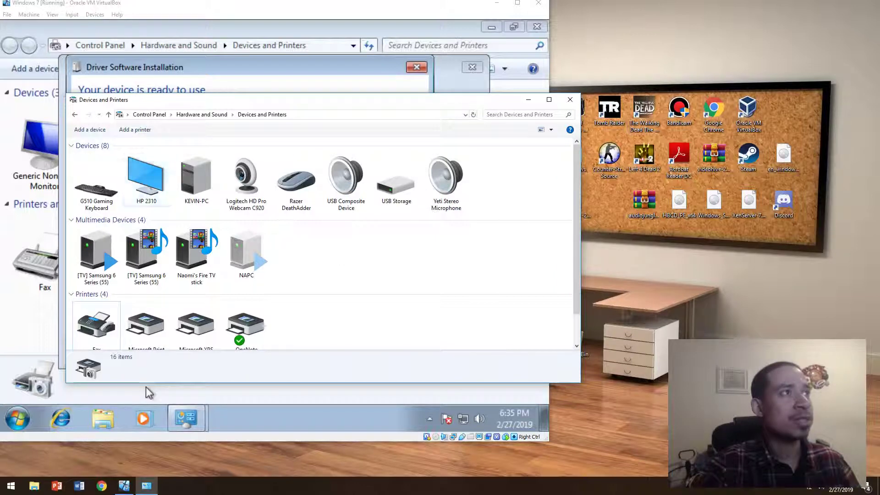
key("Tab")
key("Return")
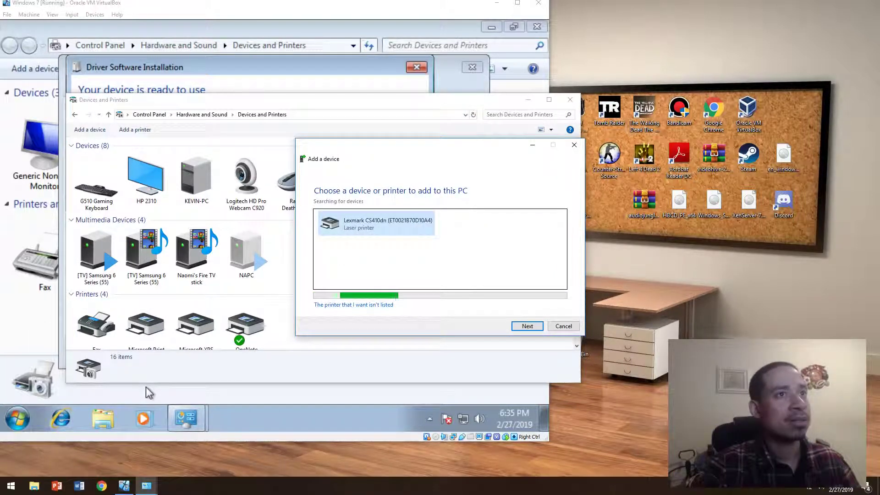
- Install the found Lexmark CS410dn, then open and close its device page
key("Return")
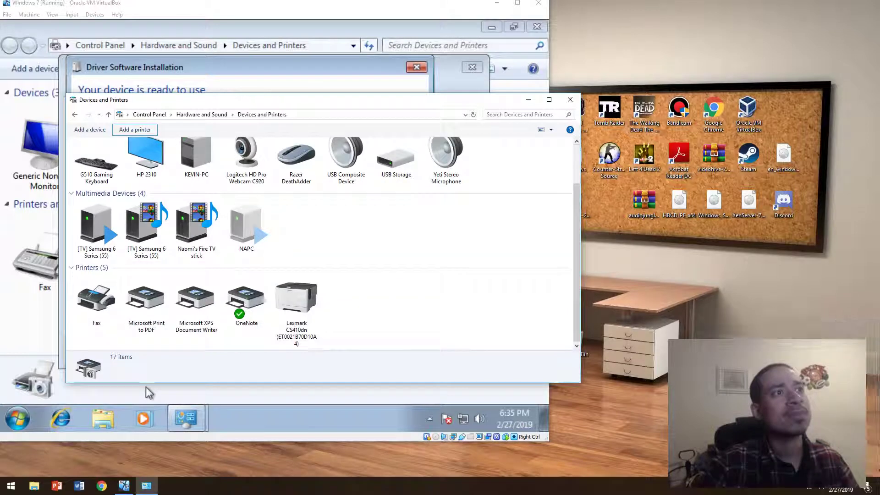
key("End")
key("shift+F10")
key("Down")
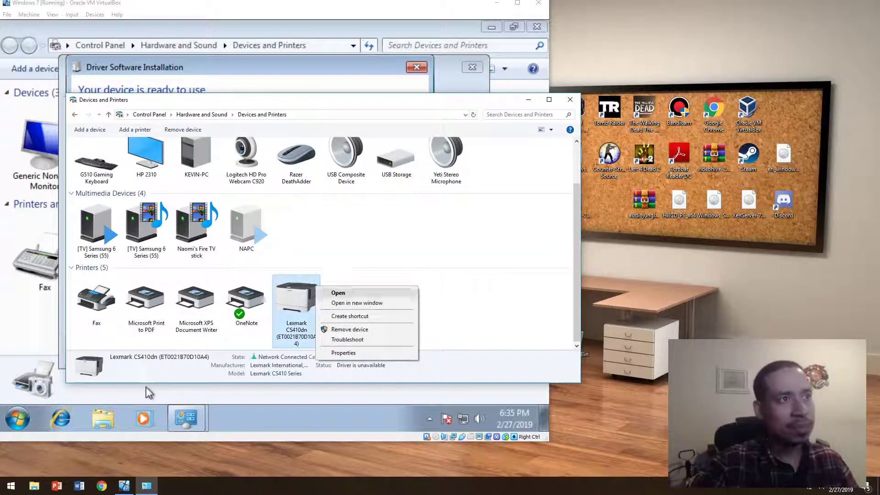
key("Escape")
key("Return")
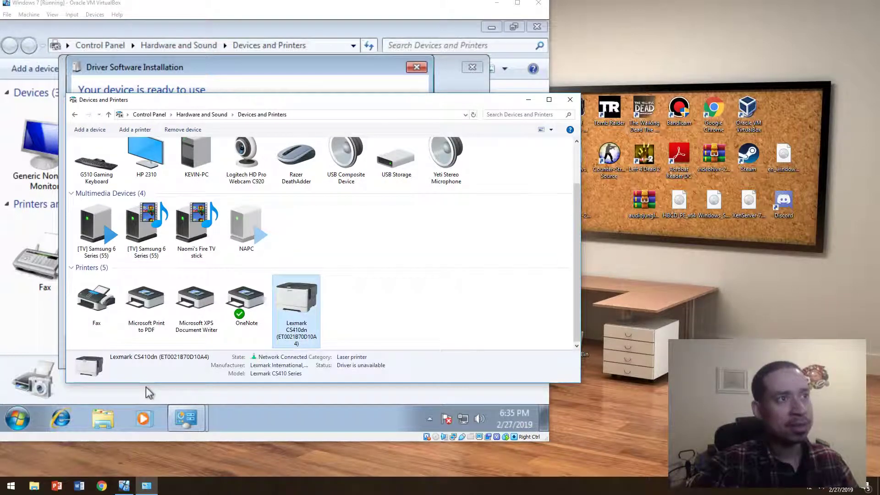
key("alt+F4")
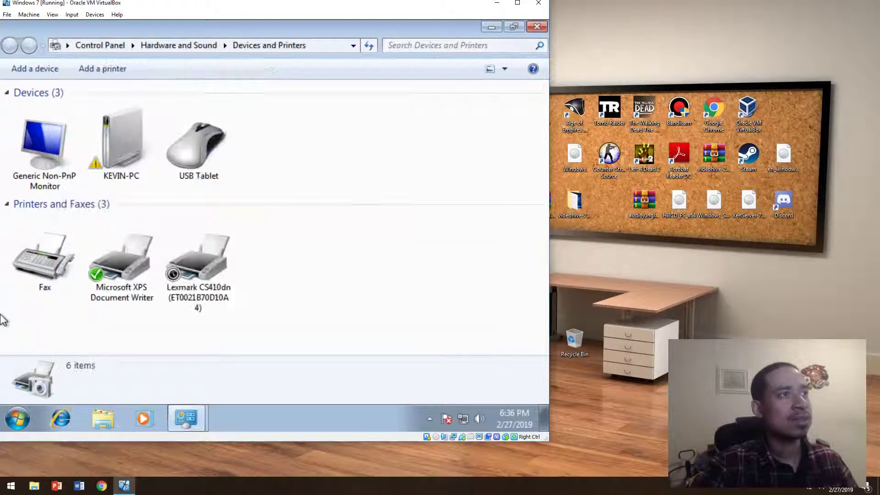
- Select the Lexmark CS410dn tile to show its Network Connected, software-installing status
left_click(194, 255)
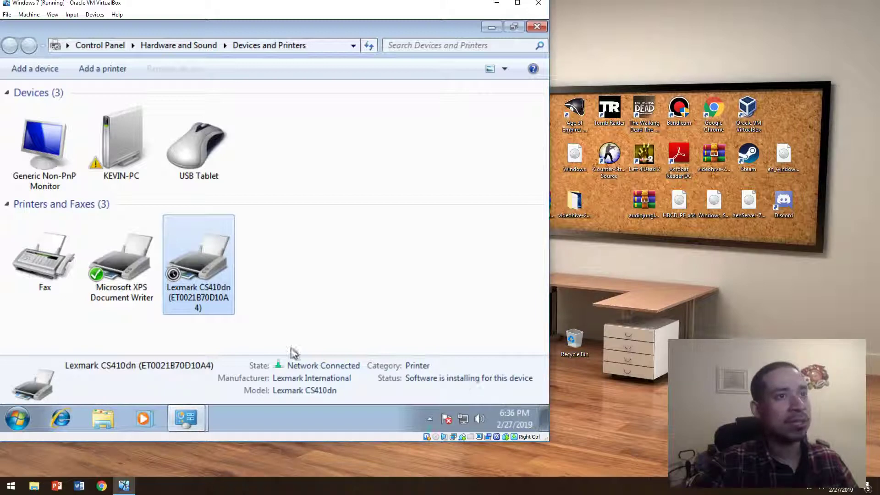
left_click(453, 415)
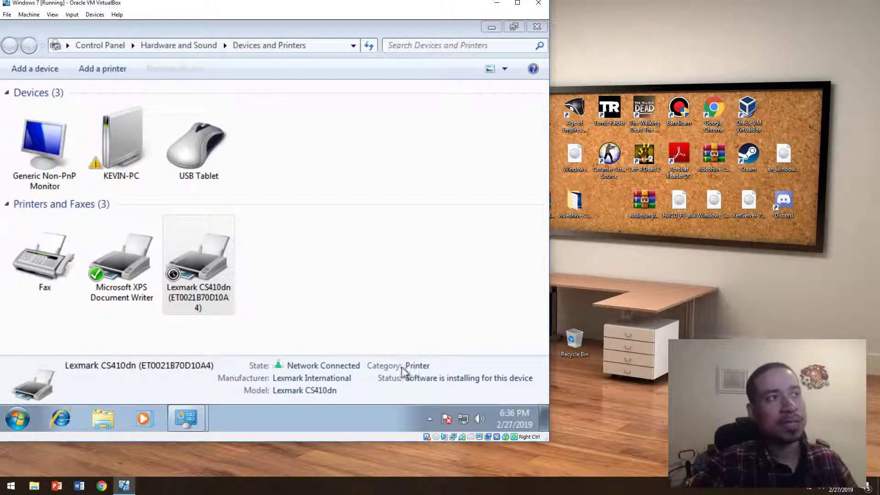
left_click(201, 304)
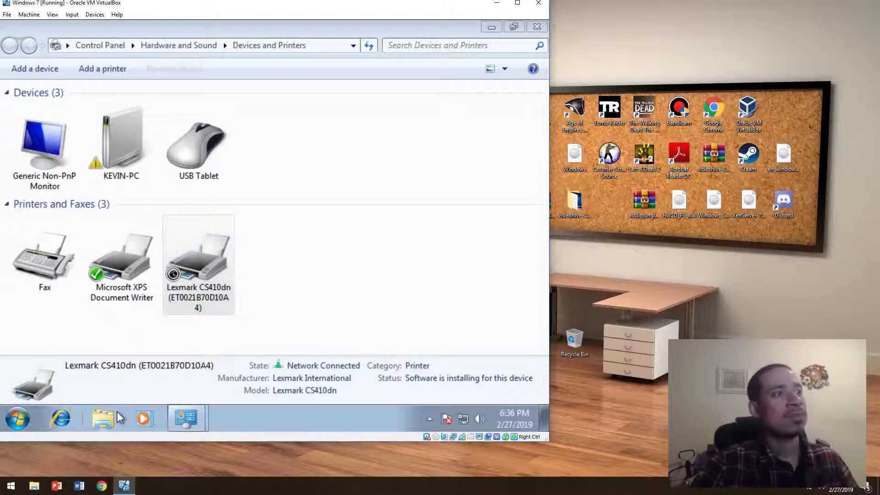
key("super")
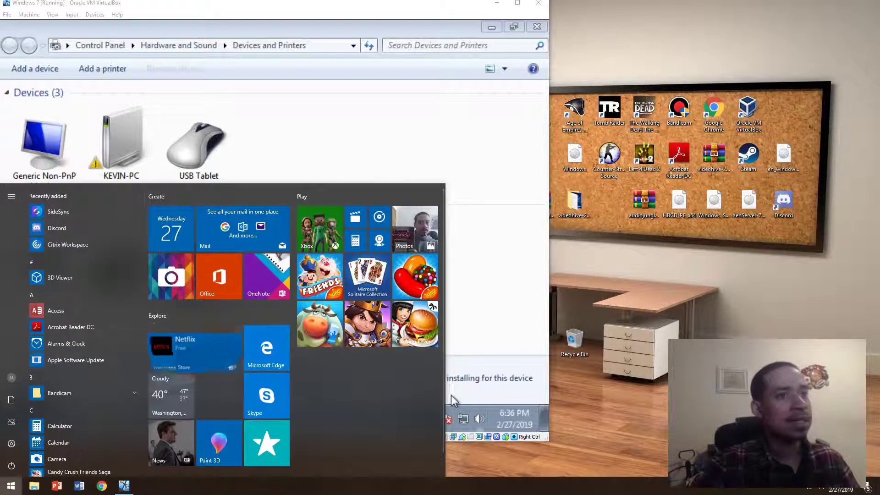
left_click(491, 375)
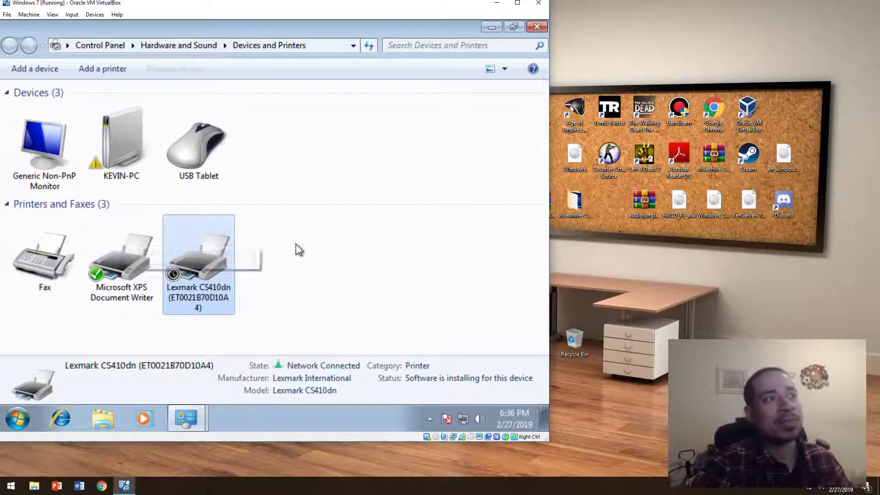
- Search the Windows 7 Start menu for 'cmd', reopening the menu to retry
left_click(17, 419)
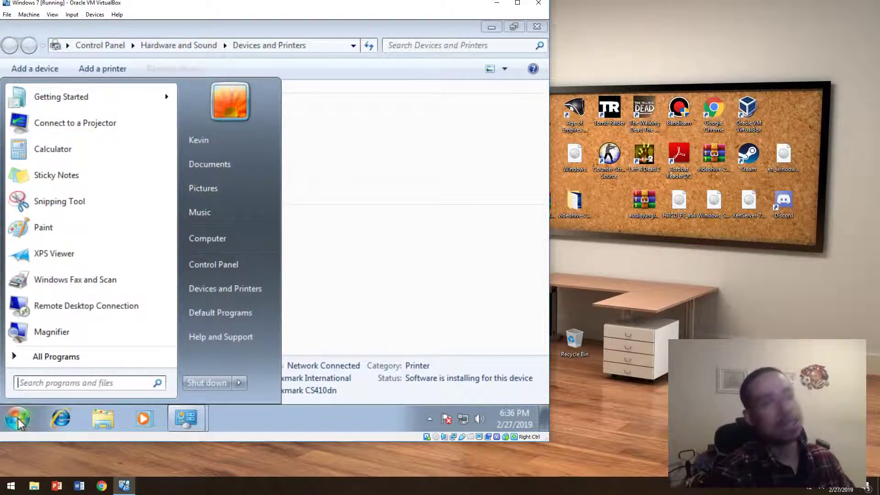
type("cmd")
key("BackSpace")
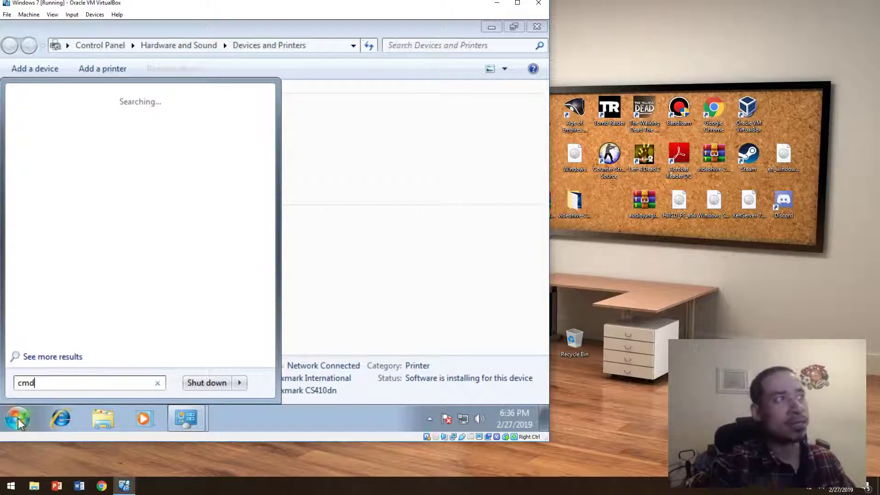
left_click(389, 288)
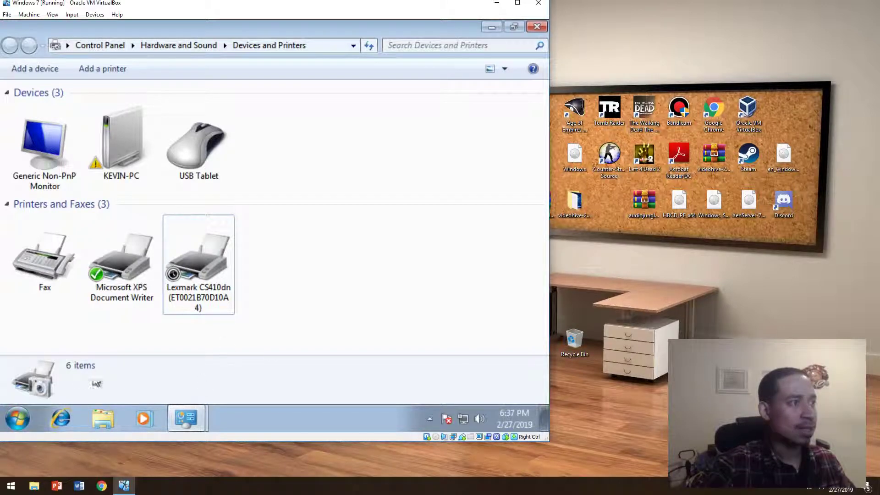
left_click(22, 424)
type("cmd")
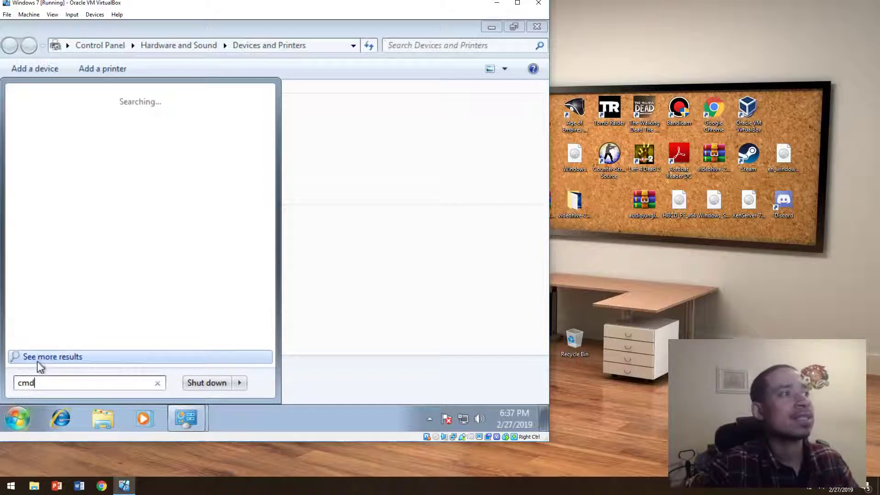
- Ping 192.168.1.223 from Command Prompt, get 4/4 replies, then close the console
left_click(47, 118)
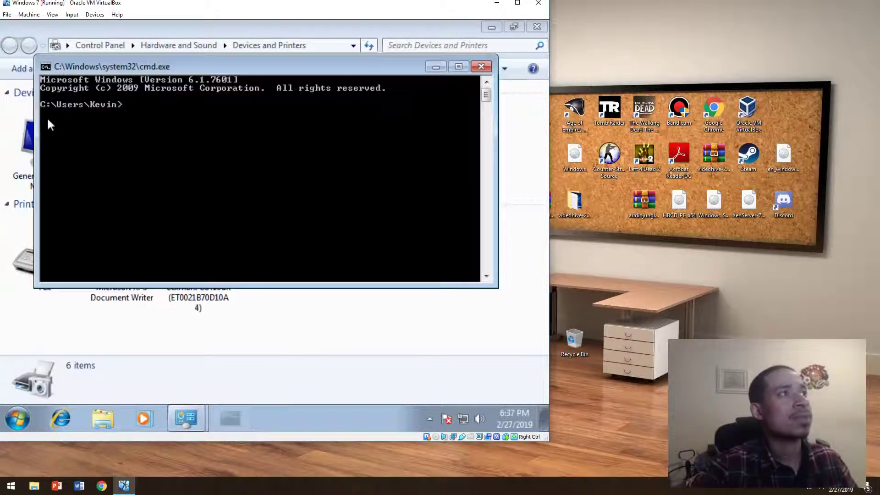
left_click_drag(240, 67, 349, 41)
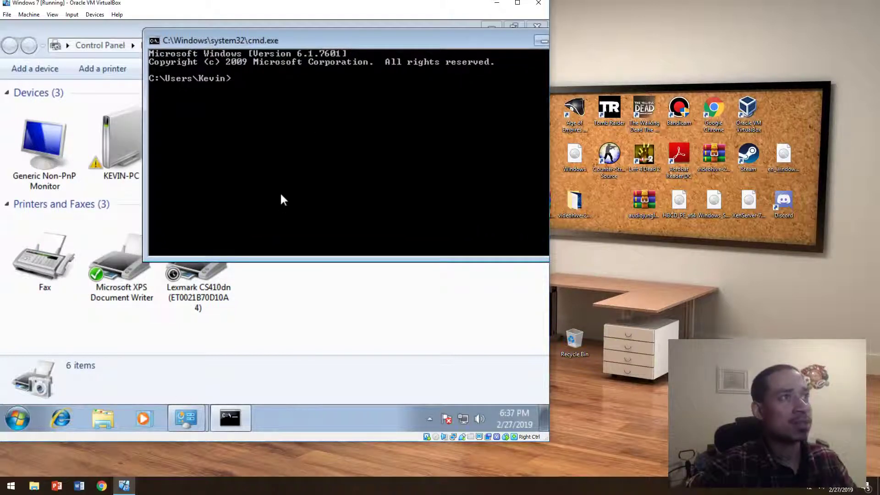
type("ping ")
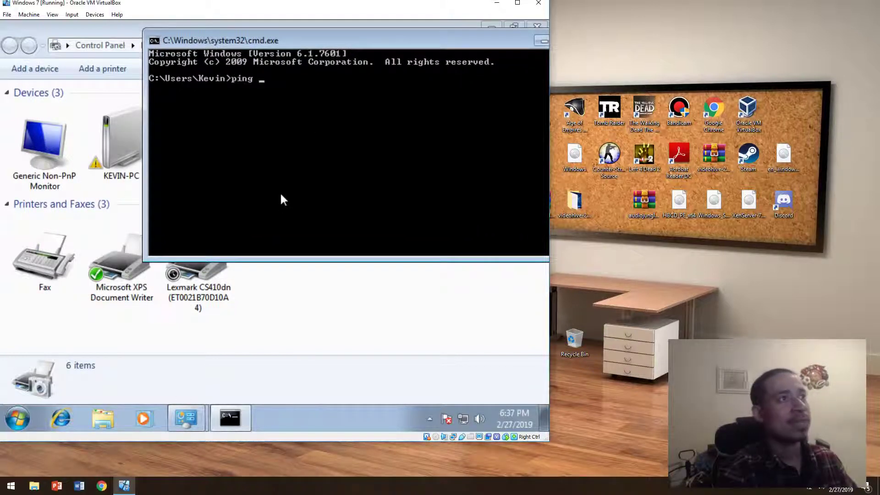
type("192.16")
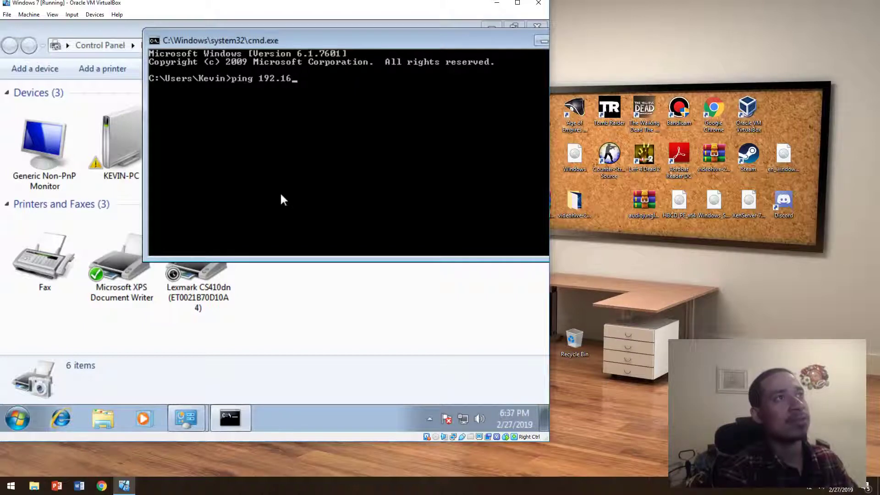
type("8.")
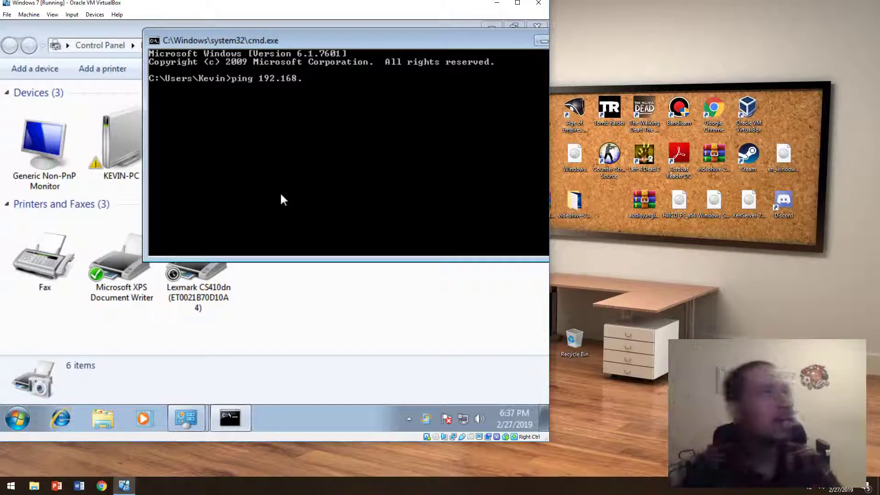
type("1.223")
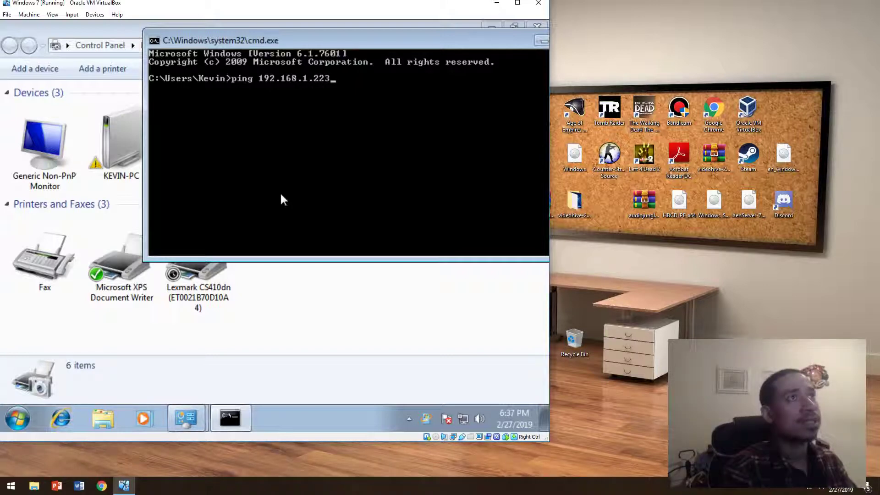
key("Return")
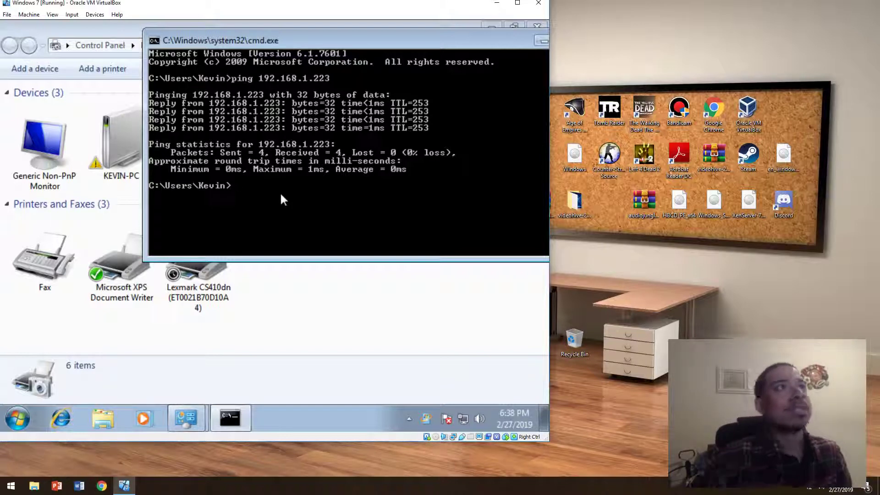
left_click_drag(411, 36, 317, 39)
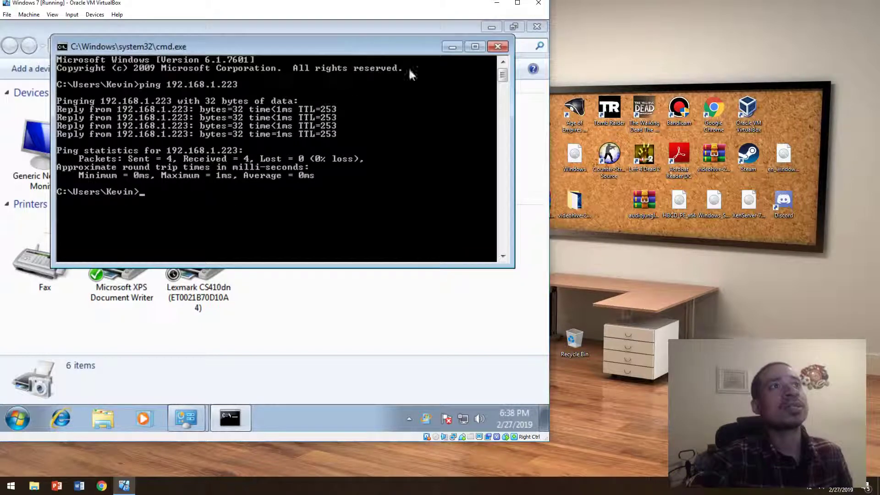
left_click(498, 49)
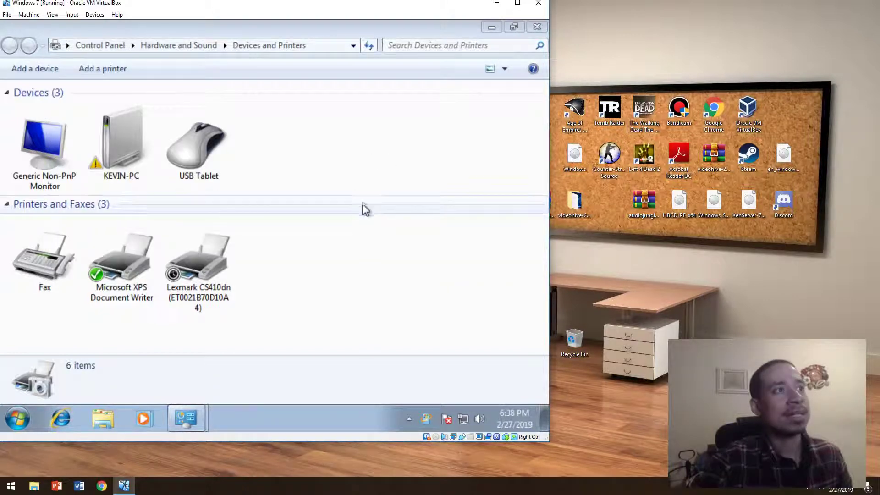